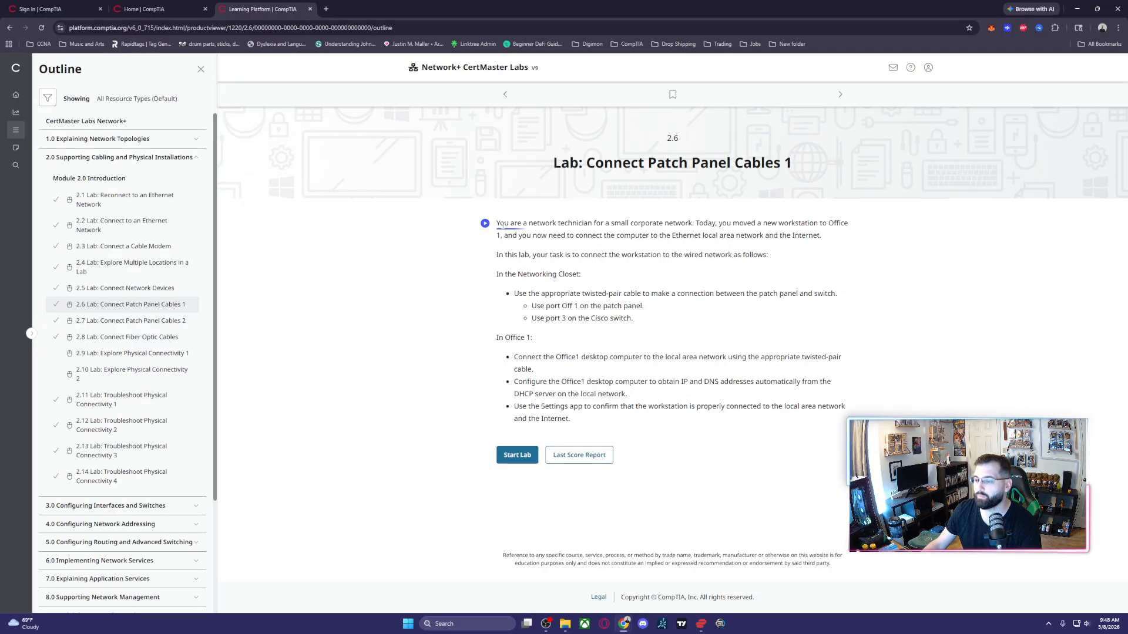
- Read the lab 2.6 scenario and the Networking Closet tasks for the patch panel and Cisco switch connection
{"action": "left_click_drag", "start_coordinate": [501, 225], "coordinate": [642, 226]}
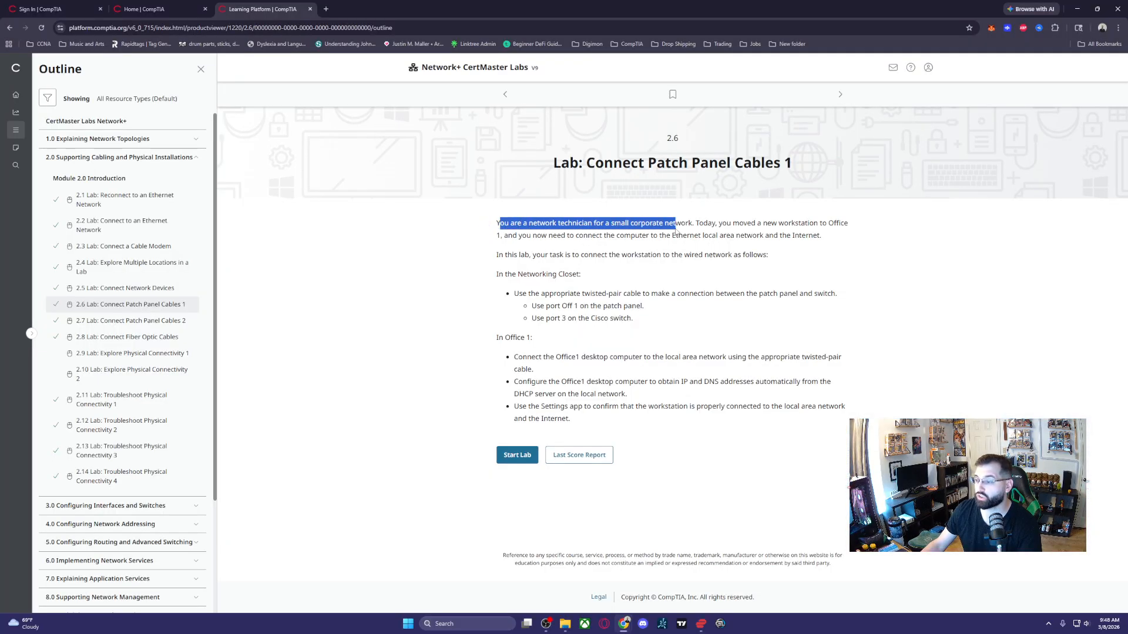
{"action": "left_click_drag", "start_coordinate": [712, 226], "coordinate": [809, 236]}
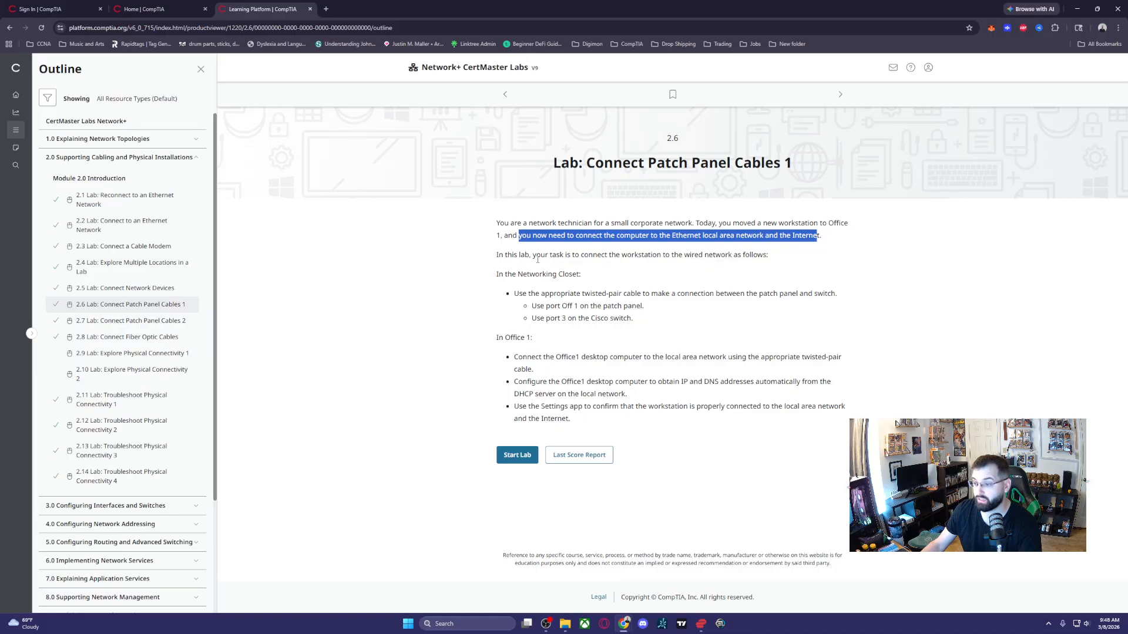
{"action": "left_click_drag", "start_coordinate": [536, 257], "coordinate": [758, 257]}
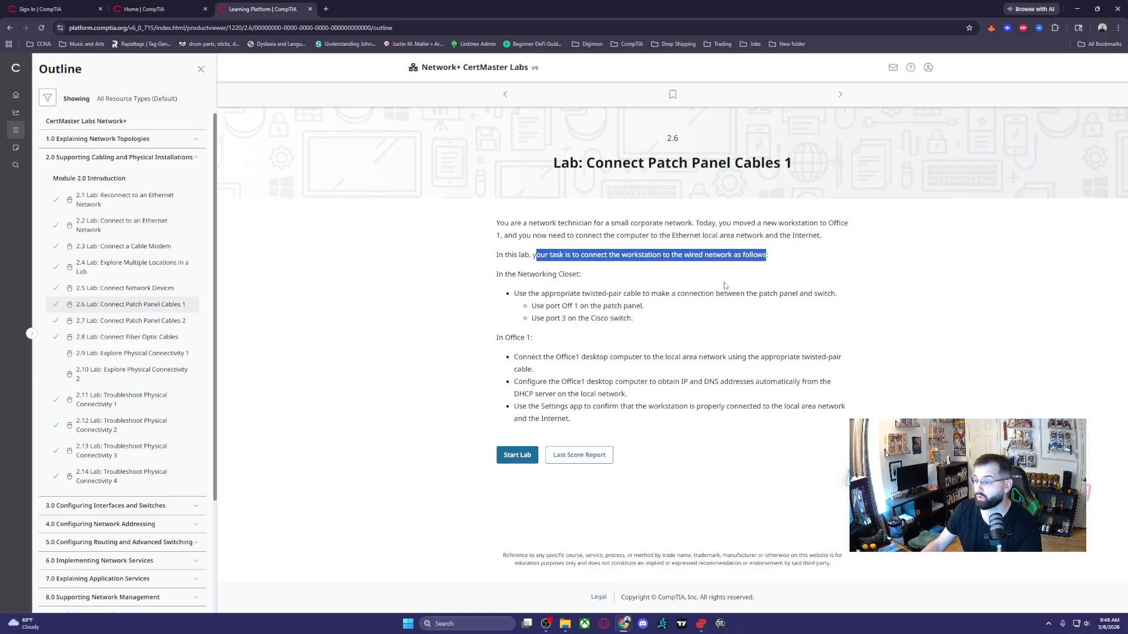
{"action": "left_click_drag", "start_coordinate": [506, 275], "coordinate": [837, 307]}
{"action": "left_click", "coordinate": [620, 307]}
{"action": "left_click_drag", "start_coordinate": [557, 306], "coordinate": [639, 306]}
{"action": "left_click_drag", "start_coordinate": [567, 318], "coordinate": [632, 318]}
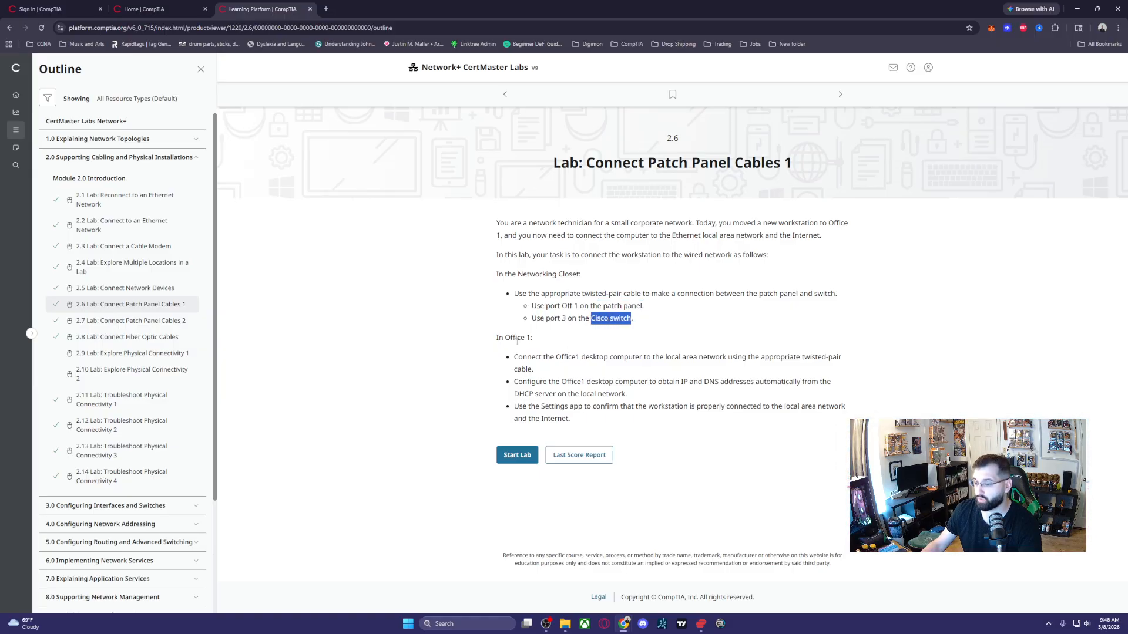
- Review the Office 1 tasks on cabling, automatic addressing and connection checking, and start the lab
{"action": "left_click_drag", "start_coordinate": [503, 338], "coordinate": [551, 358]}
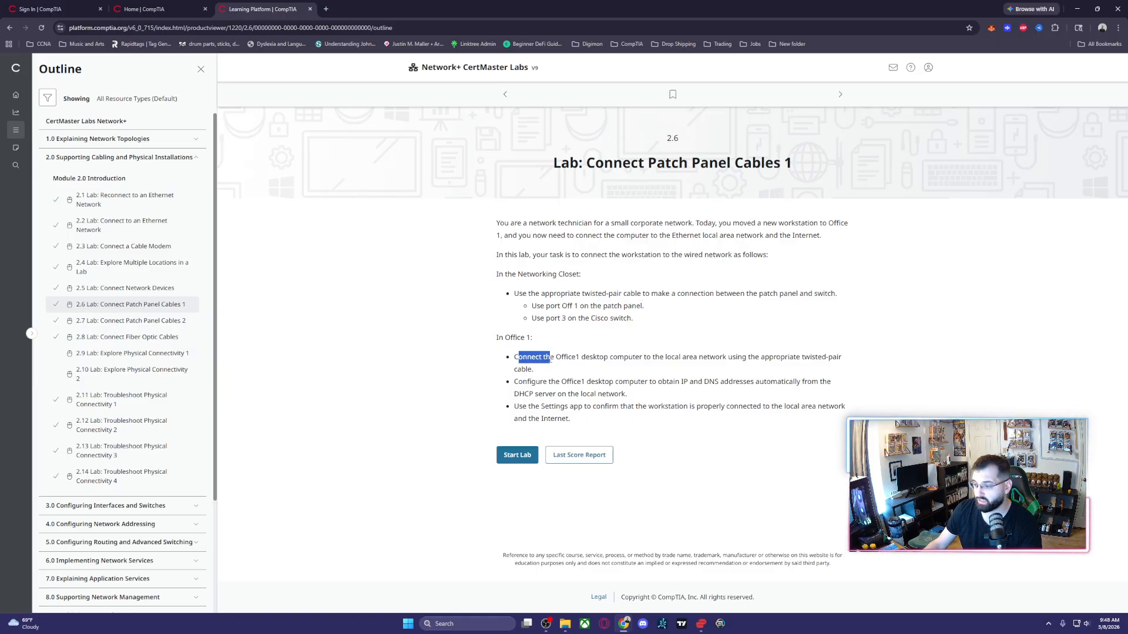
{"action": "left_click_drag", "start_coordinate": [620, 358], "coordinate": [840, 367]}
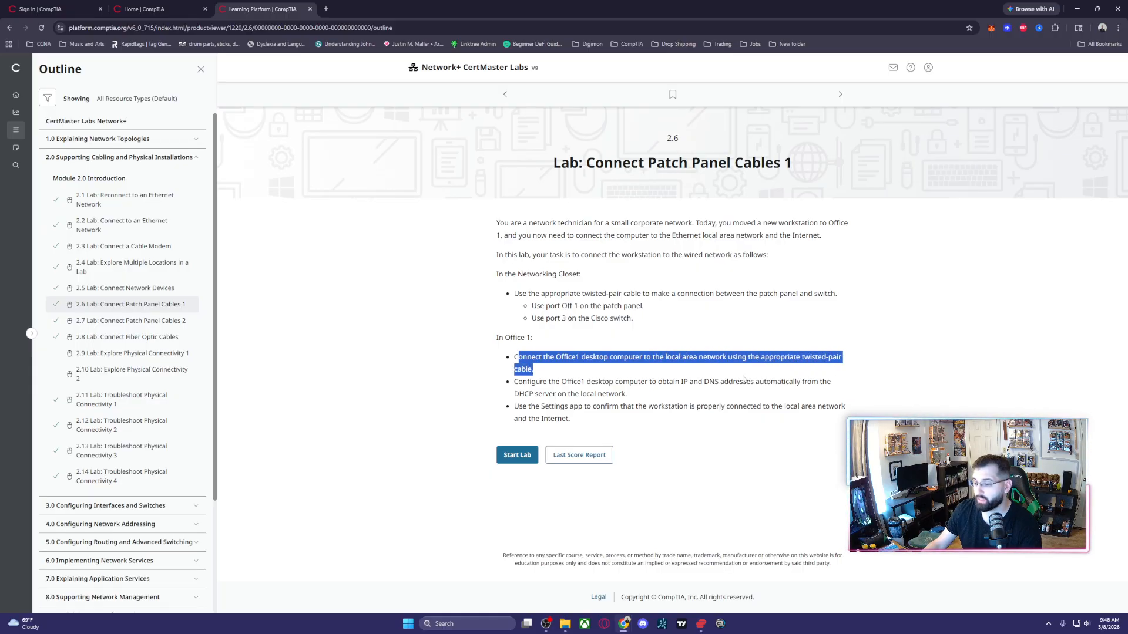
{"action": "left_click_drag", "start_coordinate": [536, 383], "coordinate": [624, 395]}
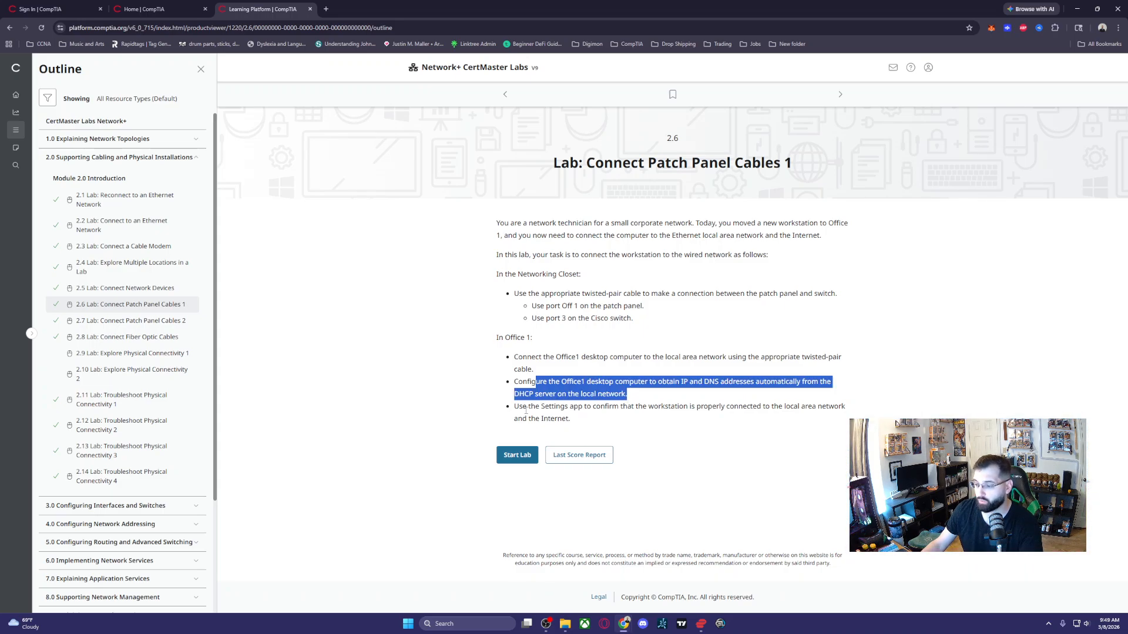
{"action": "left_click_drag", "start_coordinate": [535, 407], "coordinate": [730, 421]}
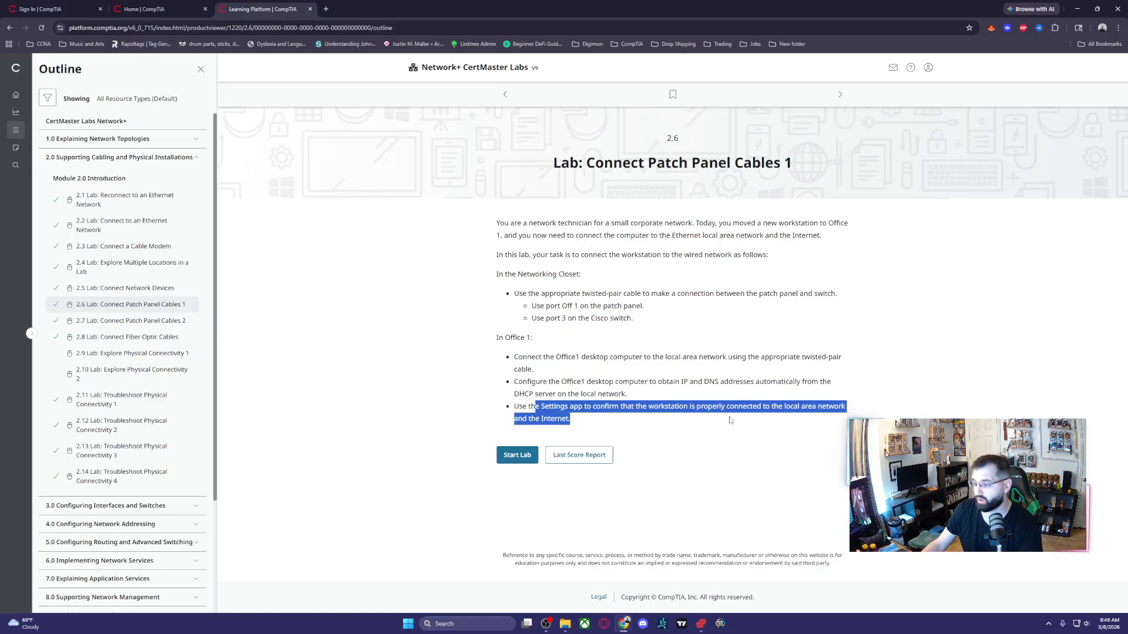
{"action": "left_click", "coordinate": [515, 456]}
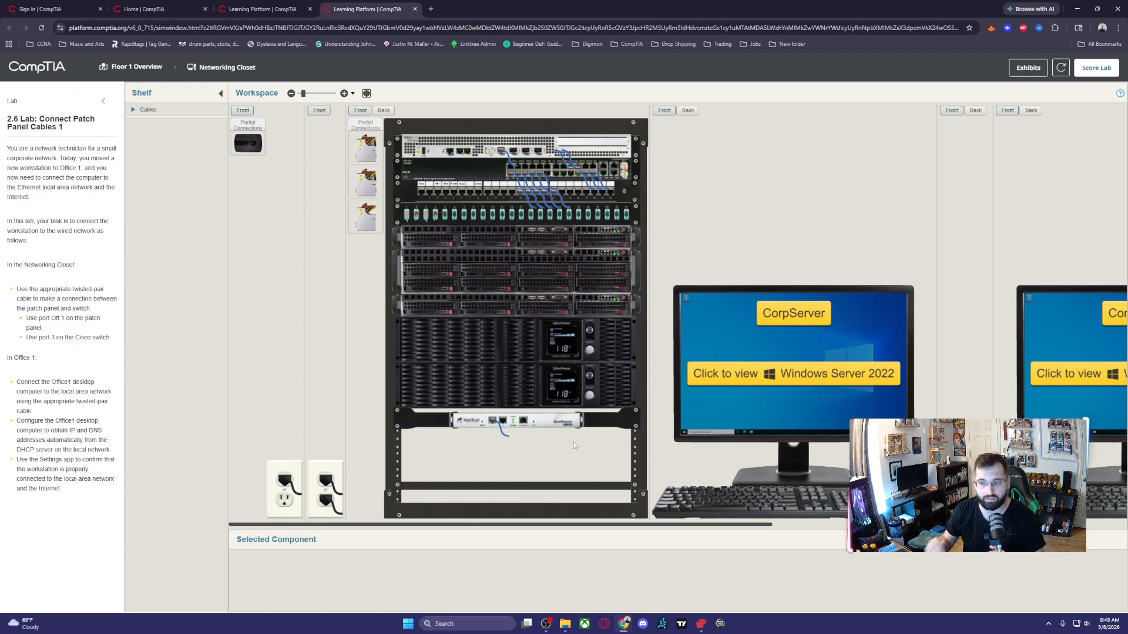
- Inspect the fiber patch panel in the closet rack from the front and the back
{"action": "left_click", "coordinate": [415, 218]}
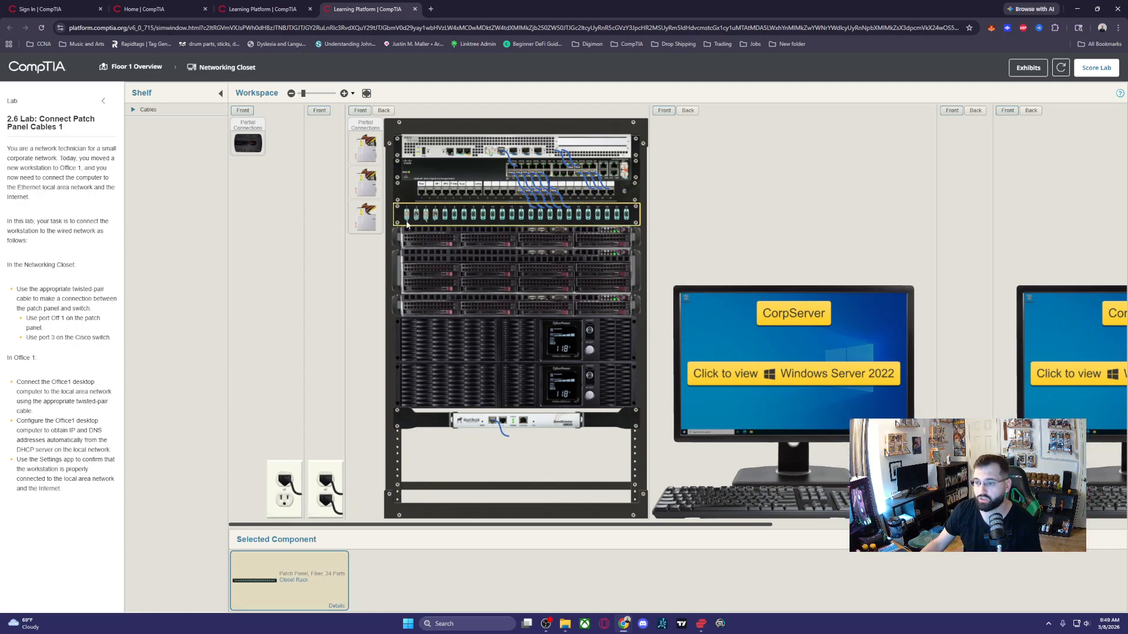
{"action": "left_click", "coordinate": [384, 110]}
{"action": "scroll", "coordinate": [470, 205], "scroll_direction": "up", "scroll_amount": 2}
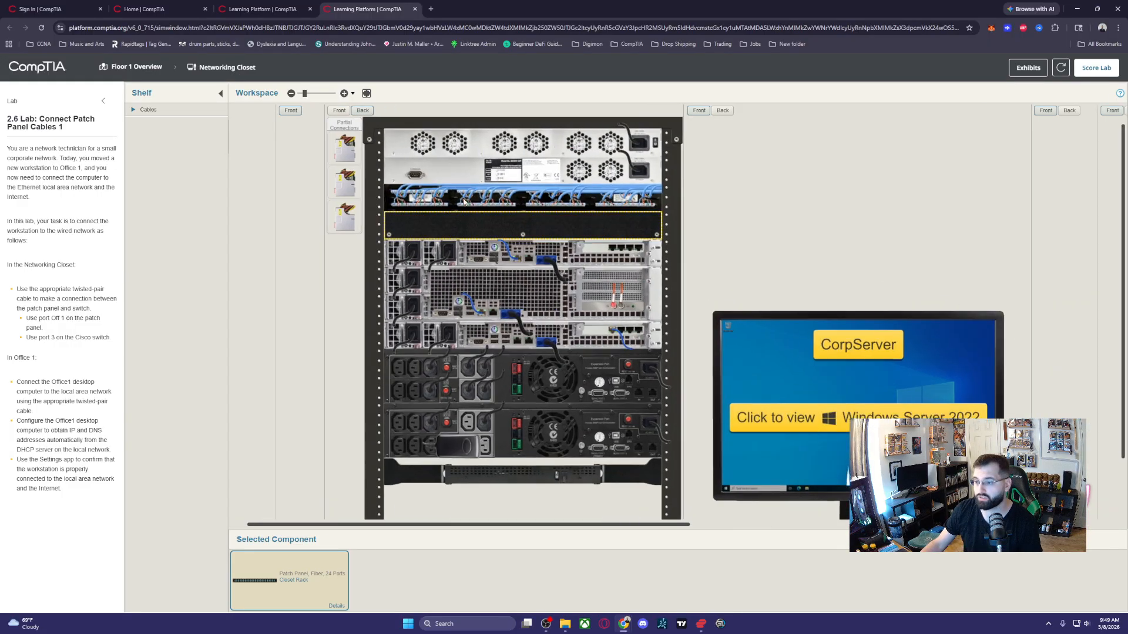
{"action": "scroll", "coordinate": [470, 206], "scroll_direction": "up", "scroll_amount": 3}
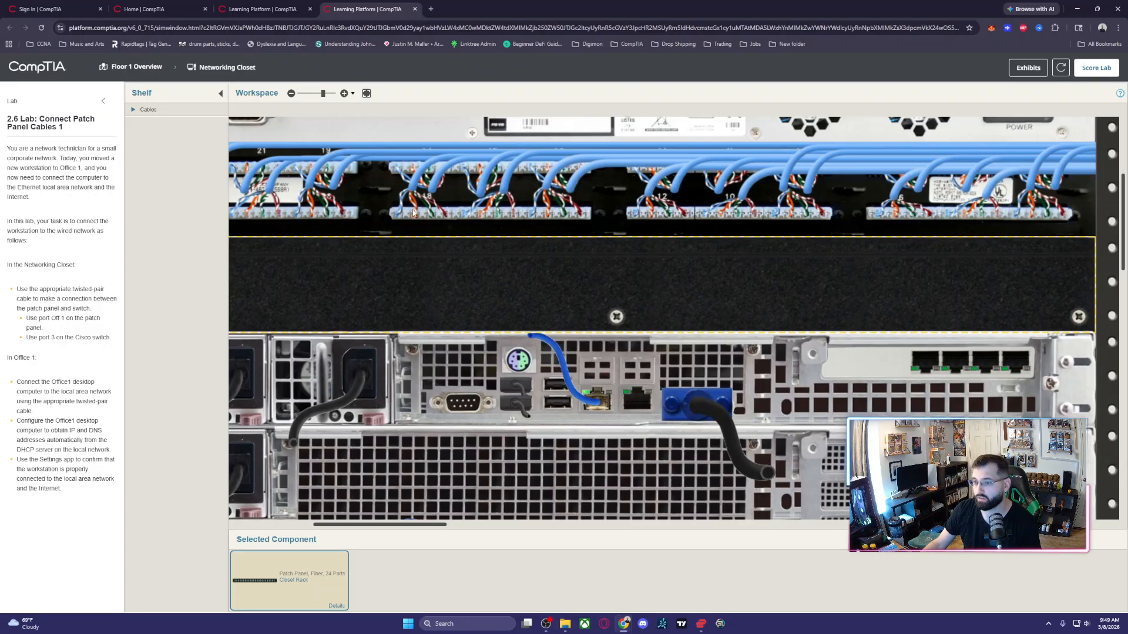
{"action": "scroll", "coordinate": [413, 213], "scroll_direction": "down", "scroll_amount": 5}
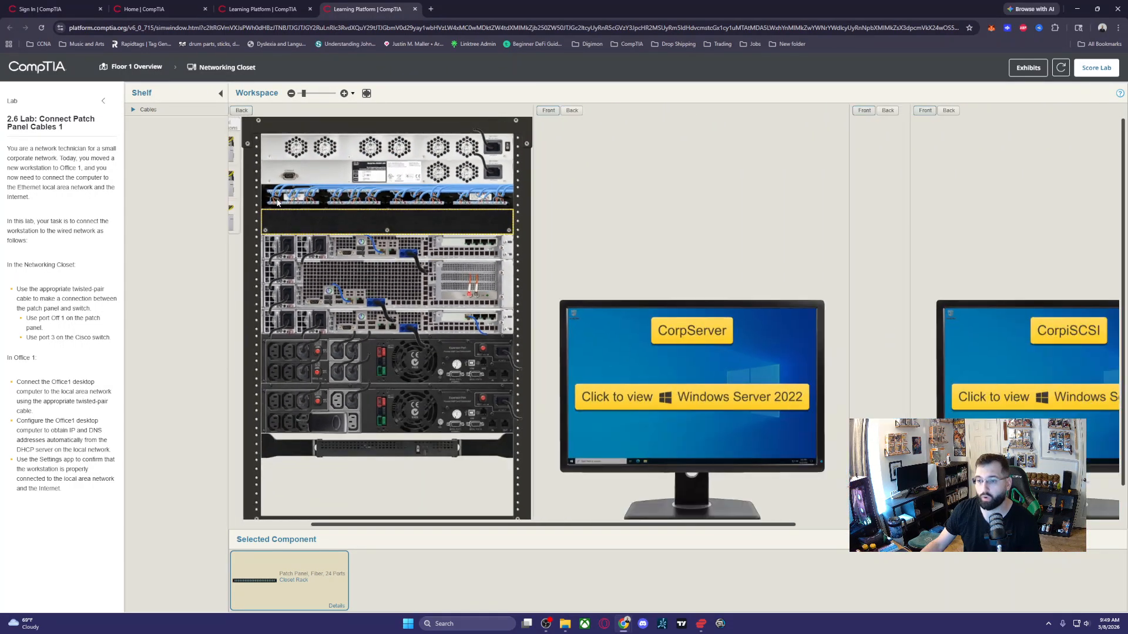
{"action": "scroll", "coordinate": [276, 184], "scroll_direction": "down", "scroll_amount": 1}
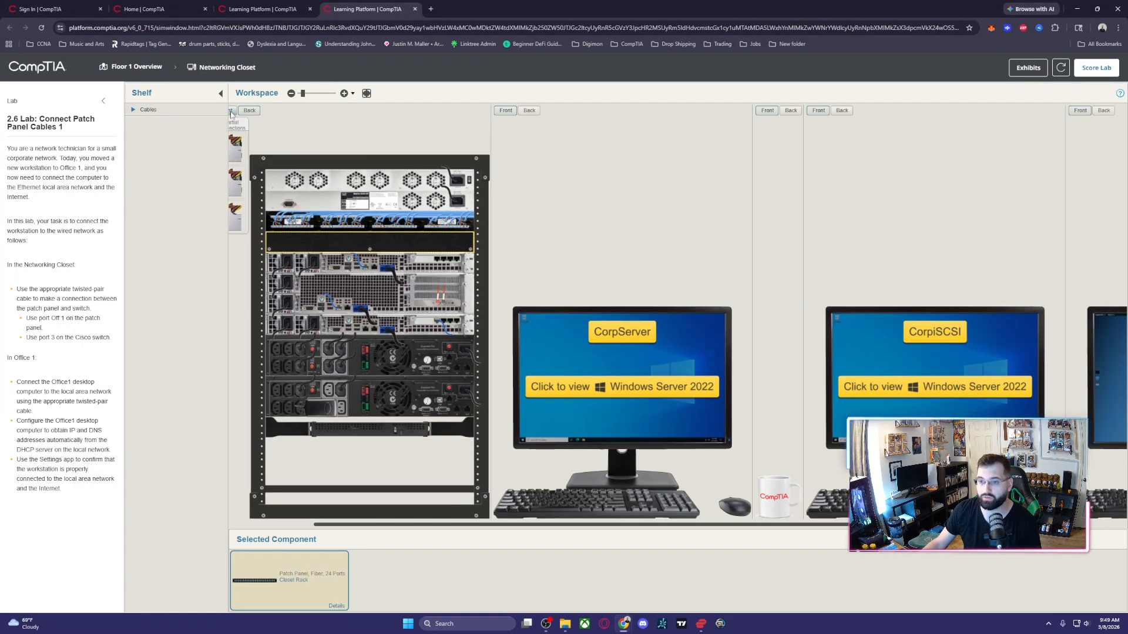
{"action": "left_click", "coordinate": [232, 111]}
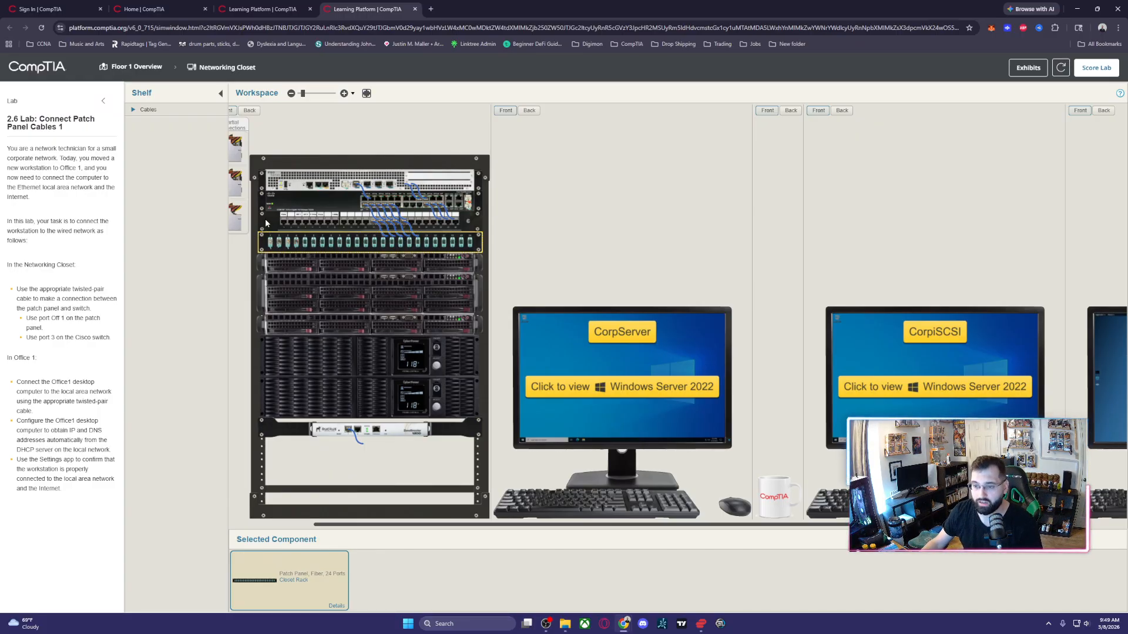
- Inspect the RJ45 patch panel from the back of the rack and return to the front view
{"action": "left_click", "coordinate": [275, 220]}
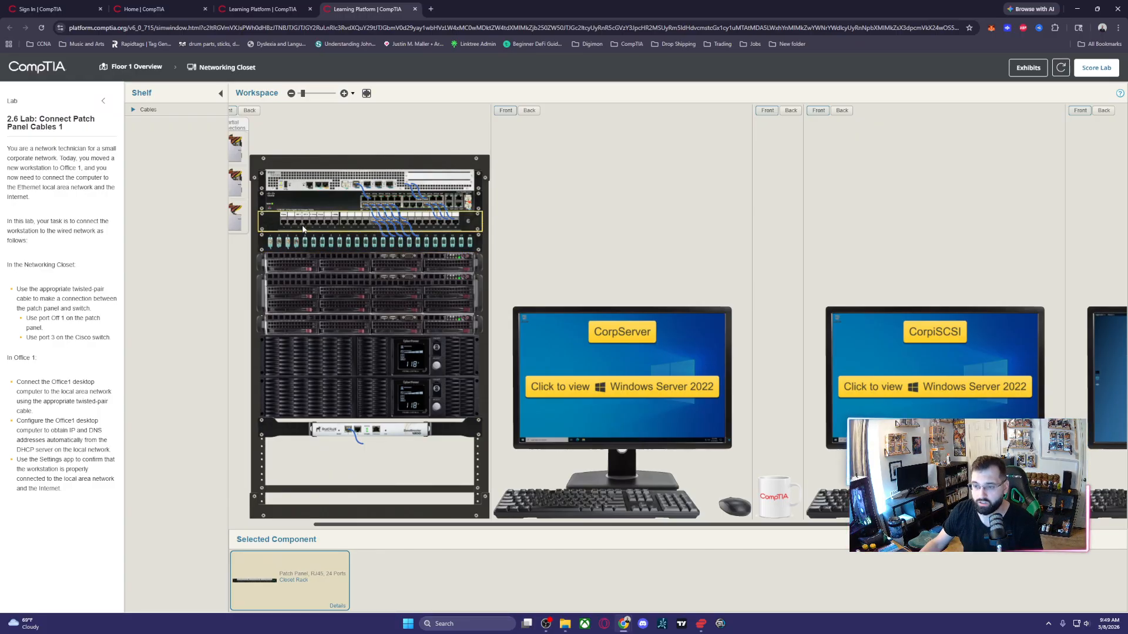
{"action": "left_click", "coordinate": [249, 111]}
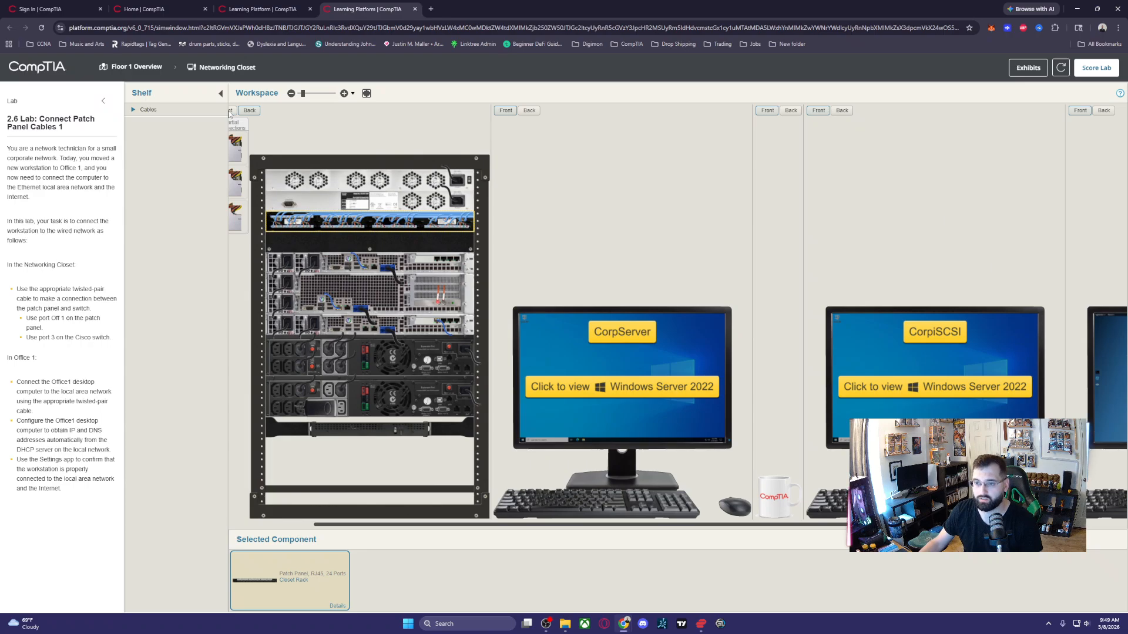
{"action": "left_click", "coordinate": [231, 112]}
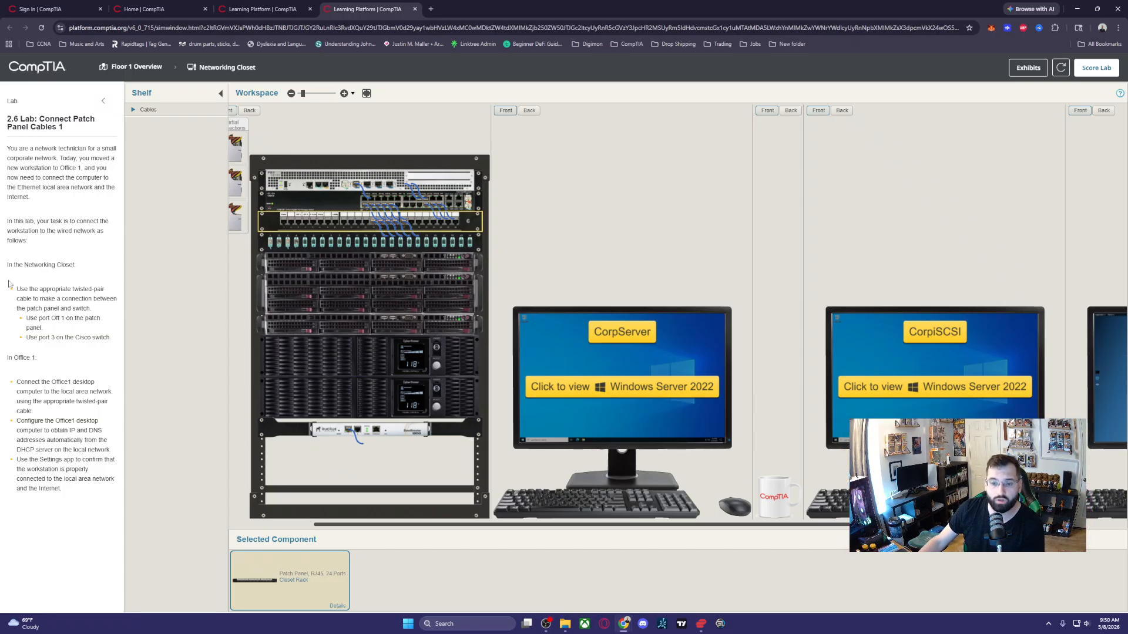
- Connect a Cat6a RJ45 cable from the shelf's cables to the Off 1 port on the RJ45 patch panel
{"action": "left_click_drag", "start_coordinate": [18, 289], "coordinate": [104, 289]}
{"action": "left_click", "coordinate": [141, 110]}
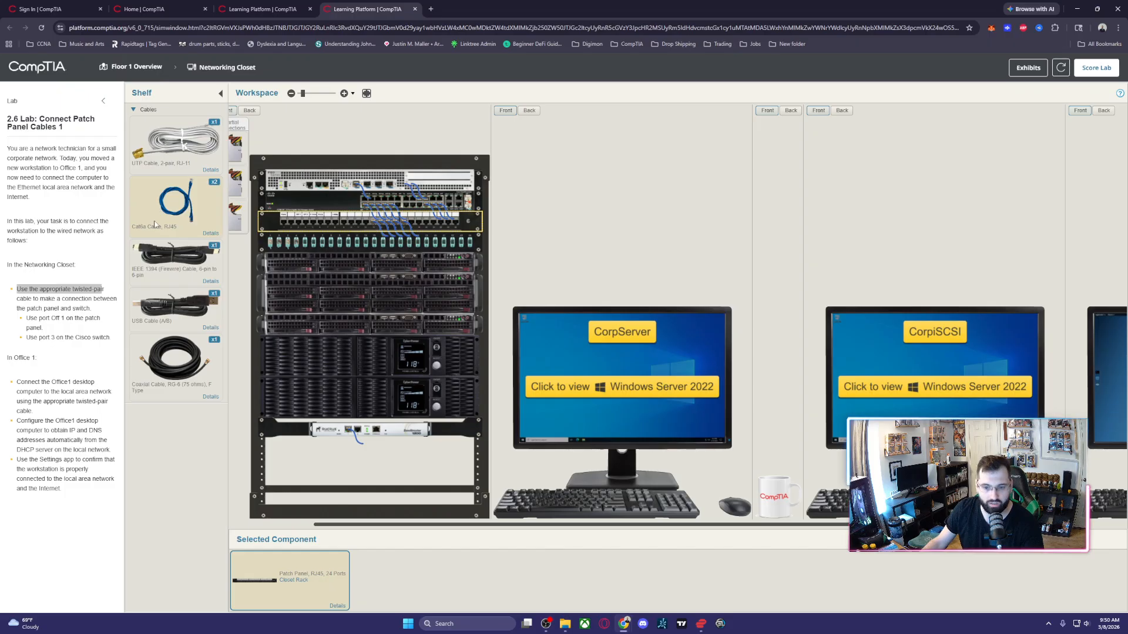
{"action": "left_click", "coordinate": [35, 319]}
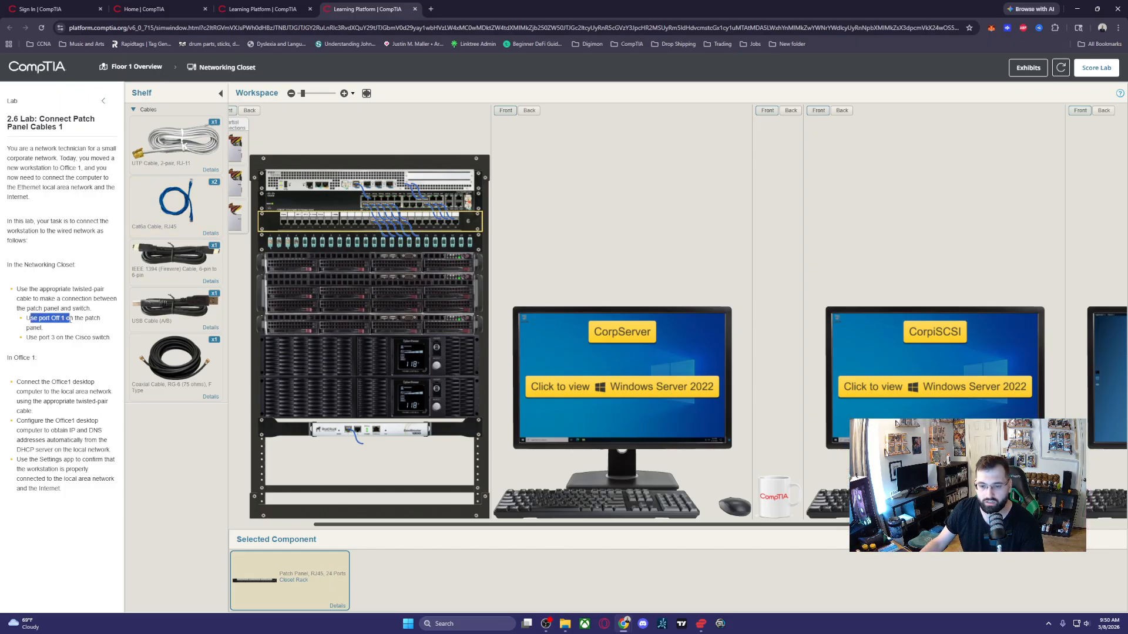
{"action": "left_click_drag", "start_coordinate": [65, 319], "coordinate": [73, 330]}
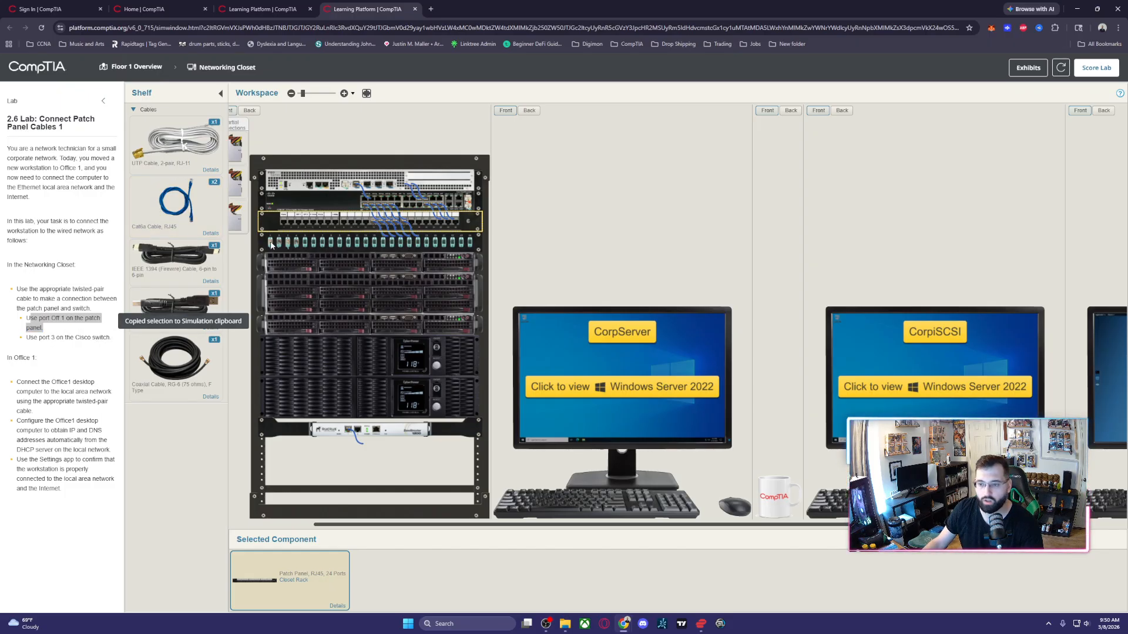
{"action": "scroll", "coordinate": [318, 223], "scroll_direction": "up", "scroll_amount": 2}
{"action": "scroll", "coordinate": [318, 223], "scroll_direction": "up", "scroll_amount": 4}
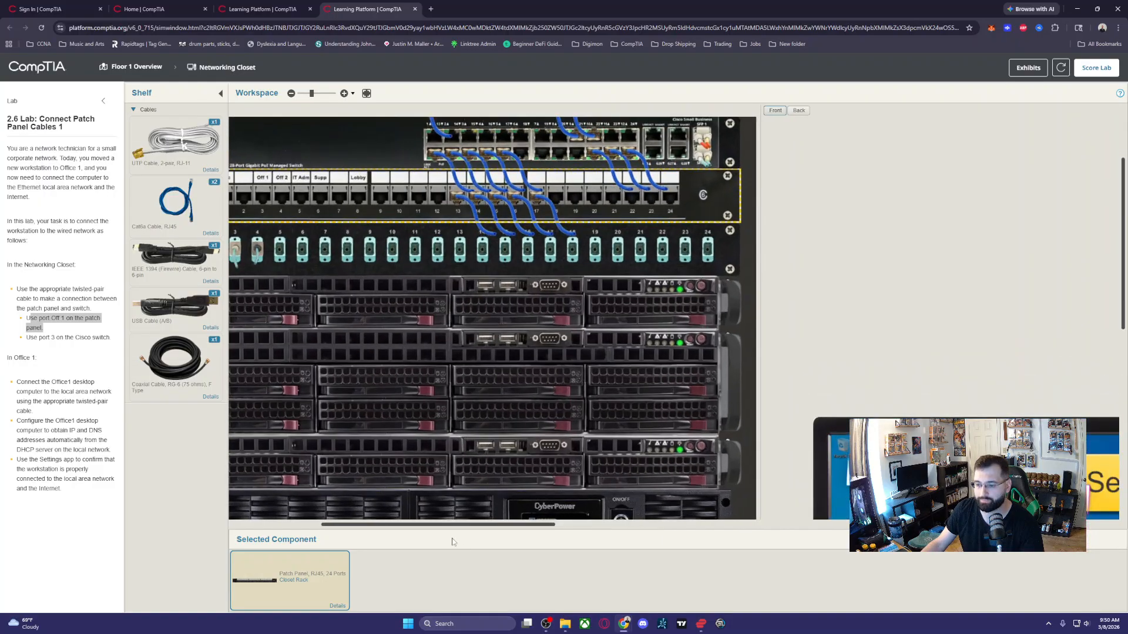
{"action": "left_click_drag", "start_coordinate": [485, 526], "coordinate": [457, 526]}
{"action": "scroll", "coordinate": [410, 207], "scroll_direction": "up", "scroll_amount": 1}
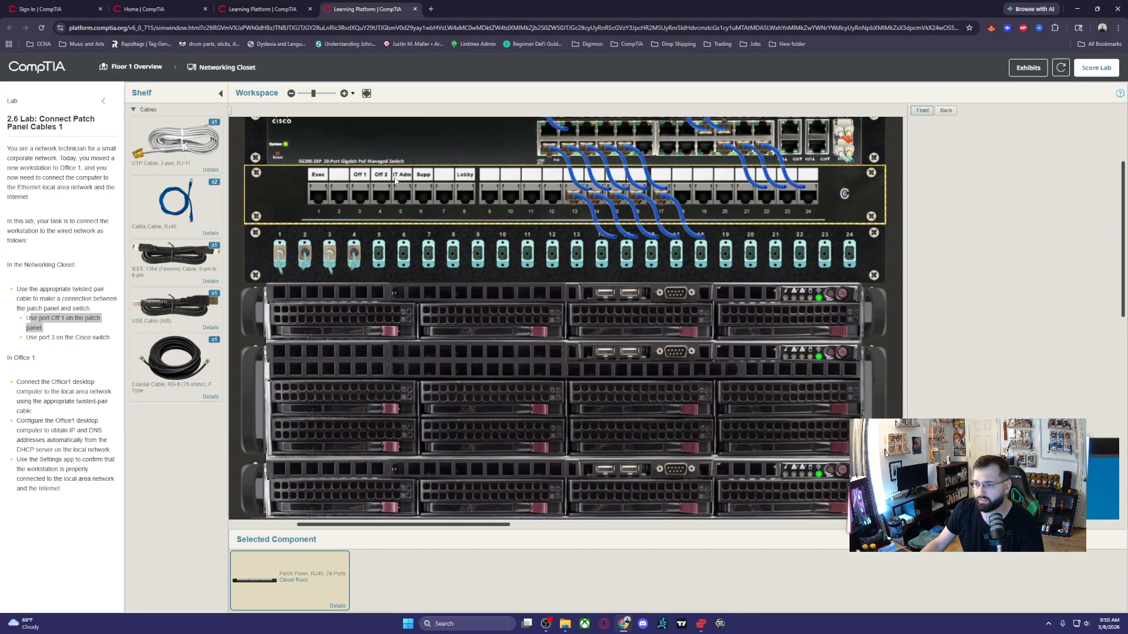
{"action": "left_click_drag", "start_coordinate": [178, 205], "coordinate": [361, 200]}
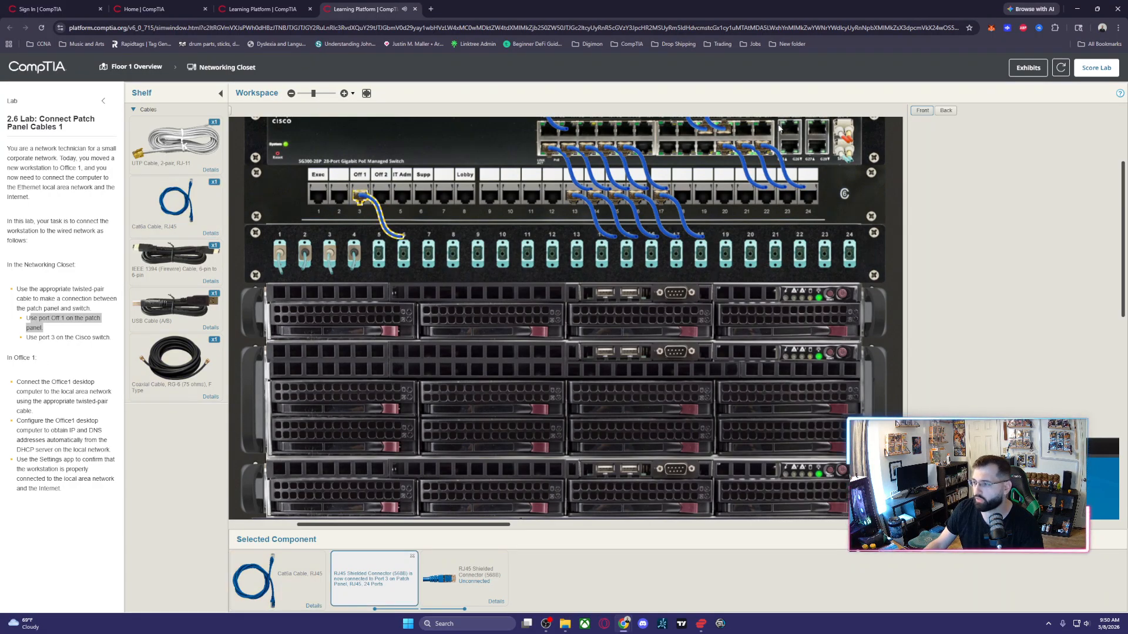
- Connect the free end of the patch panel cable to port 3 on the Cisco switch
{"action": "scroll", "coordinate": [687, 176], "scroll_direction": "up", "scroll_amount": 5}
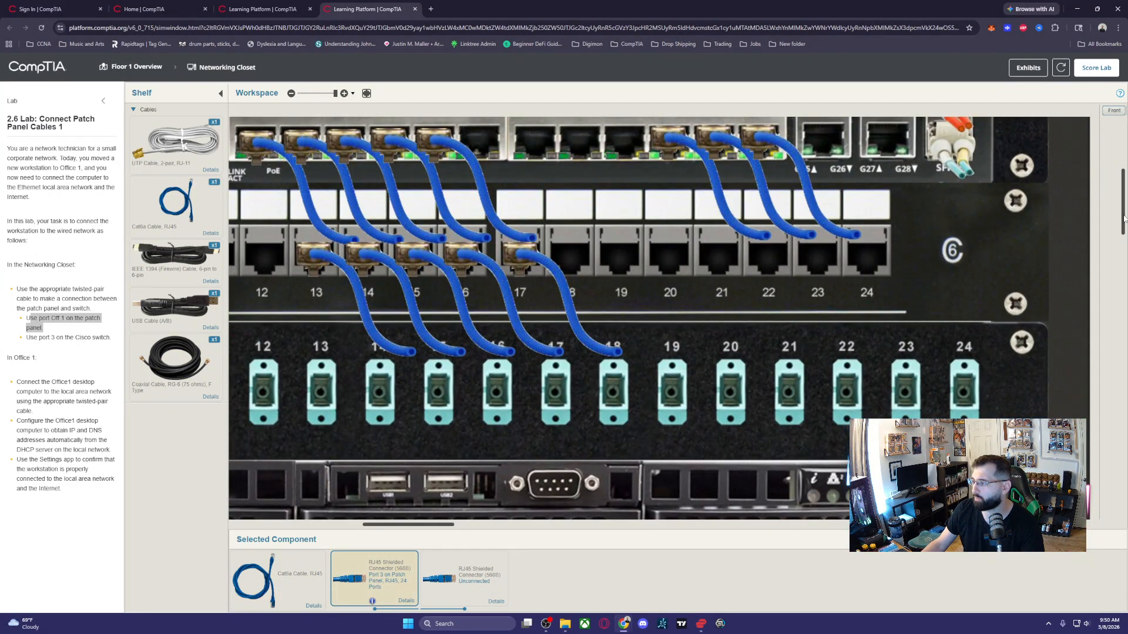
{"action": "left_click_drag", "start_coordinate": [1123, 218], "coordinate": [1123, 190]}
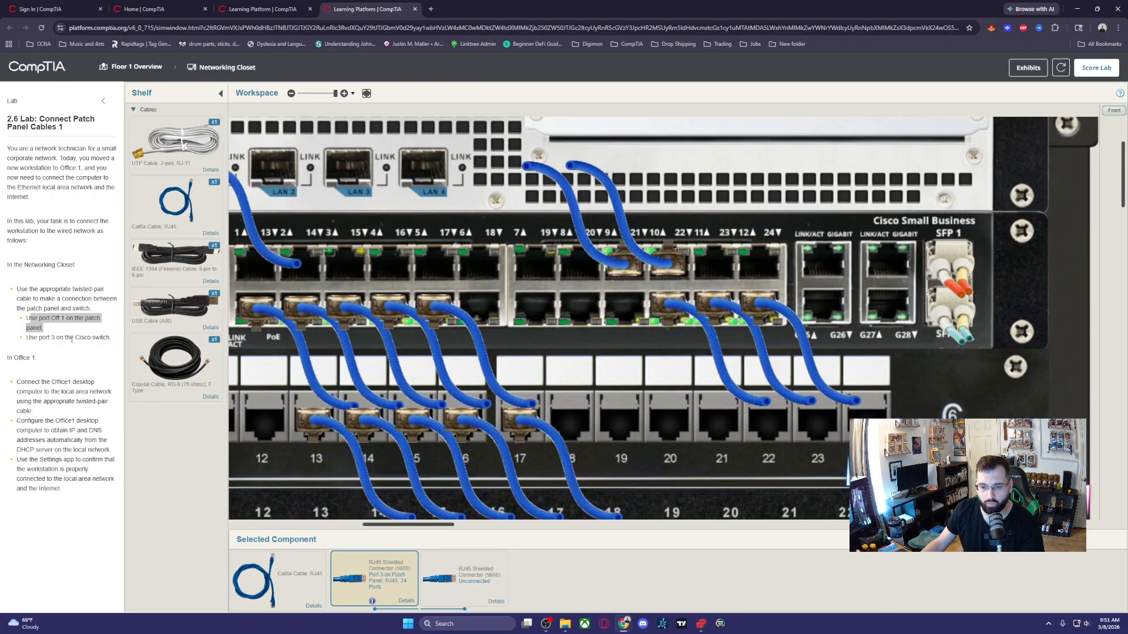
{"action": "left_click_drag", "start_coordinate": [39, 338], "coordinate": [66, 338]}
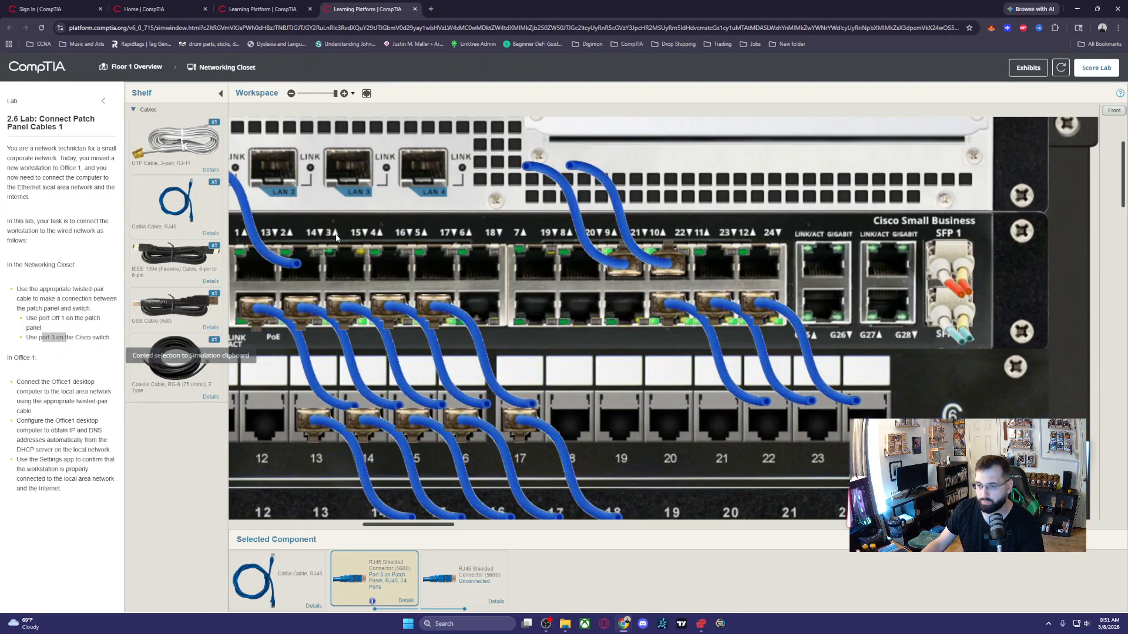
{"action": "left_click_drag", "start_coordinate": [441, 579], "coordinate": [345, 222]}
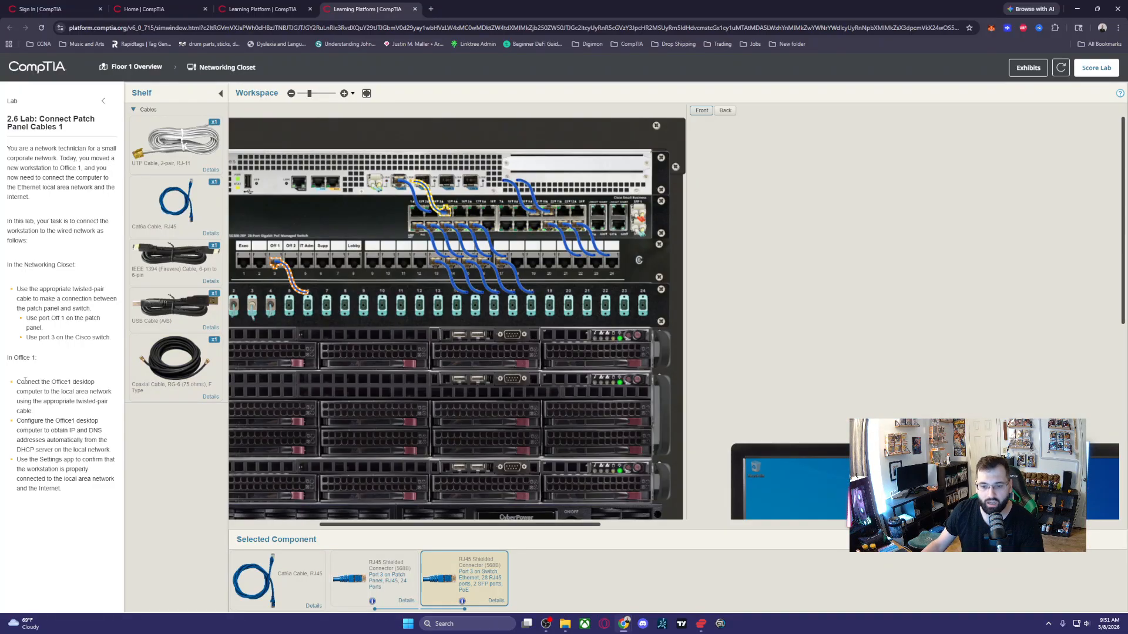
- Check the Office 1 cabling task and go from the networking closet to the Office 1 hardware
{"action": "left_click_drag", "start_coordinate": [27, 392], "coordinate": [48, 383]}
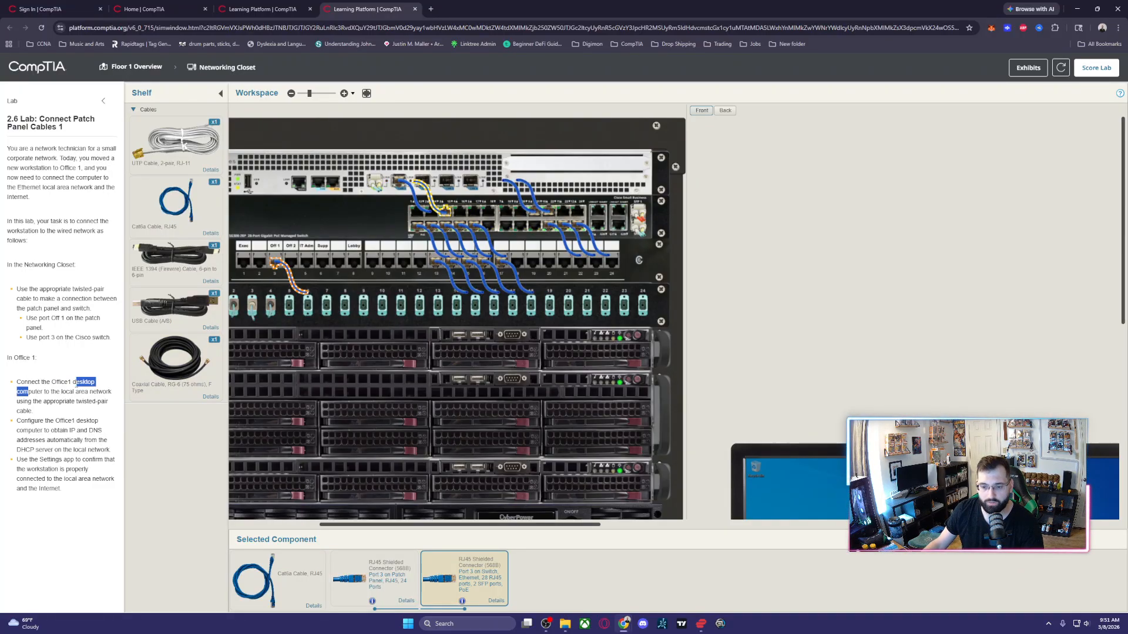
{"action": "key", "text": "ctrl+c"}
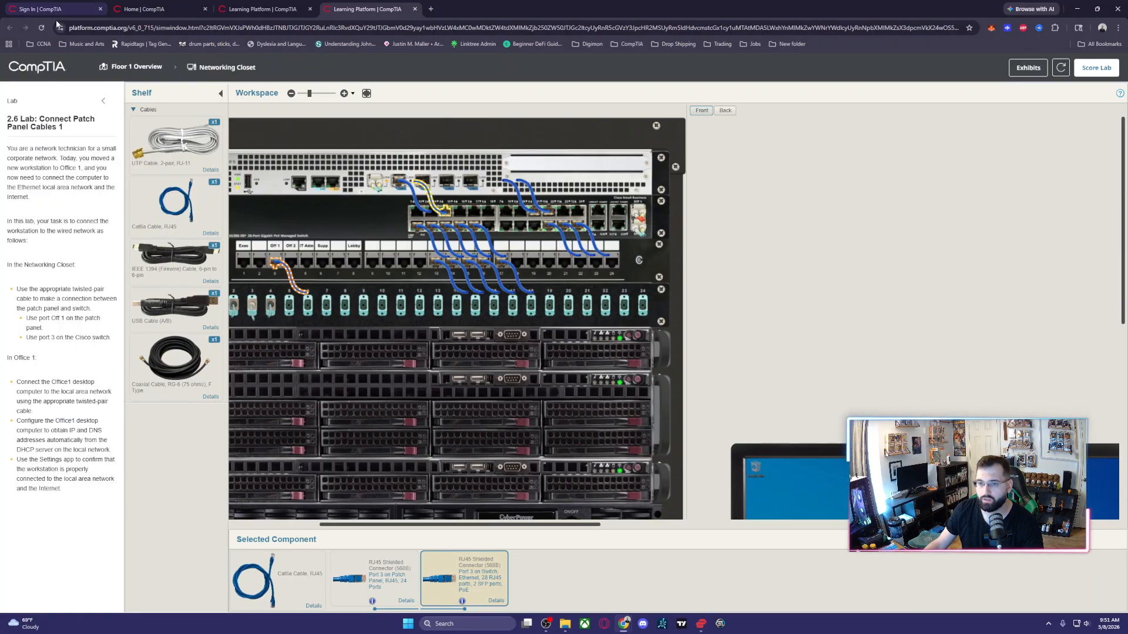
{"action": "left_click", "coordinate": [154, 68]}
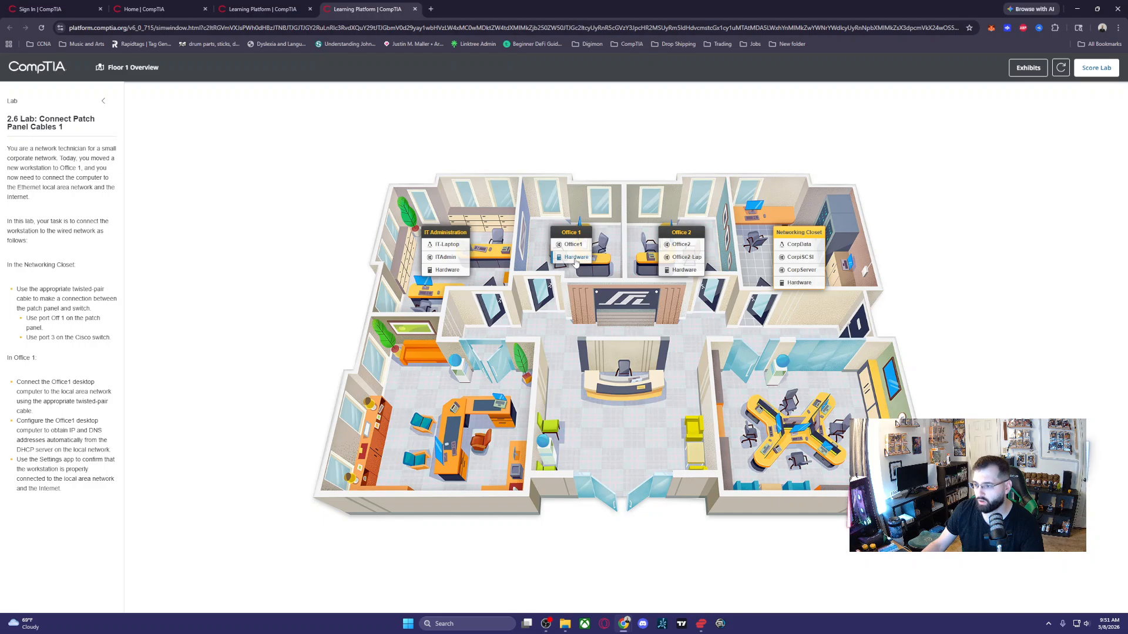
{"action": "left_click", "coordinate": [575, 259]}
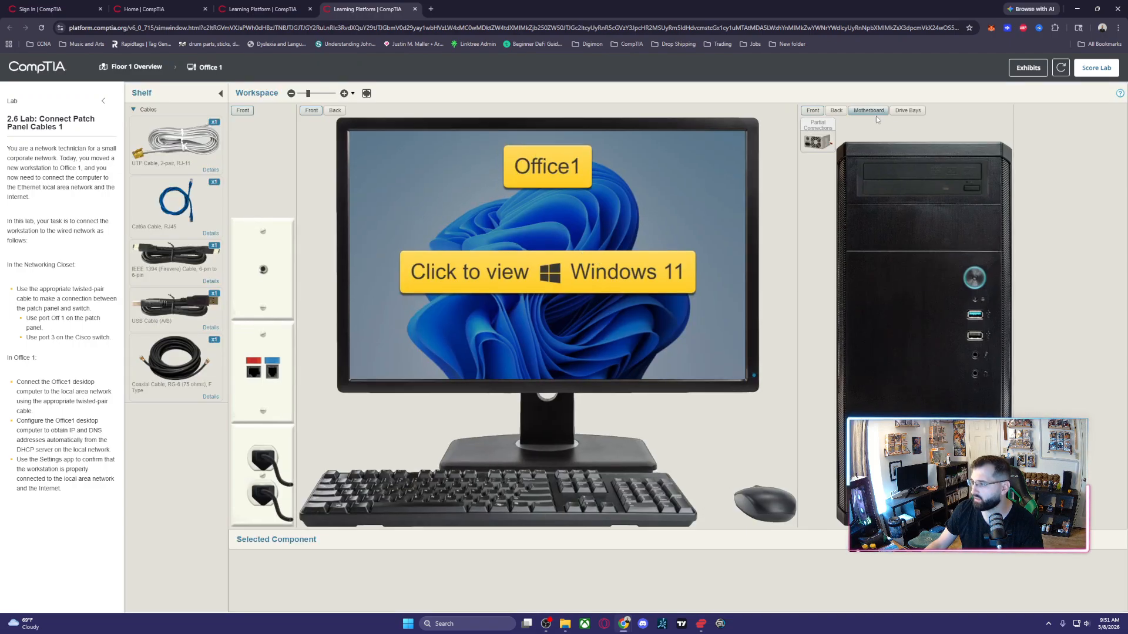
- Connect a Cat6a RJ45 cable from the network port on the back of the Office 1 computer to the wall outlet's RJ45 port
{"action": "left_click", "coordinate": [836, 110]}
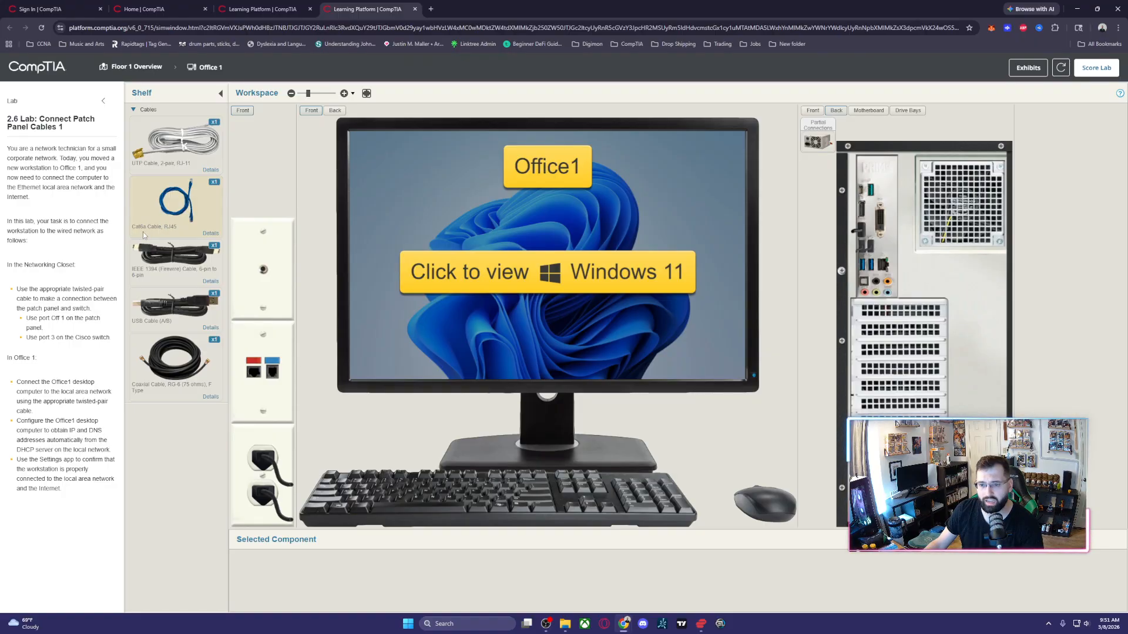
{"action": "left_click_drag", "start_coordinate": [168, 214], "coordinate": [884, 265]}
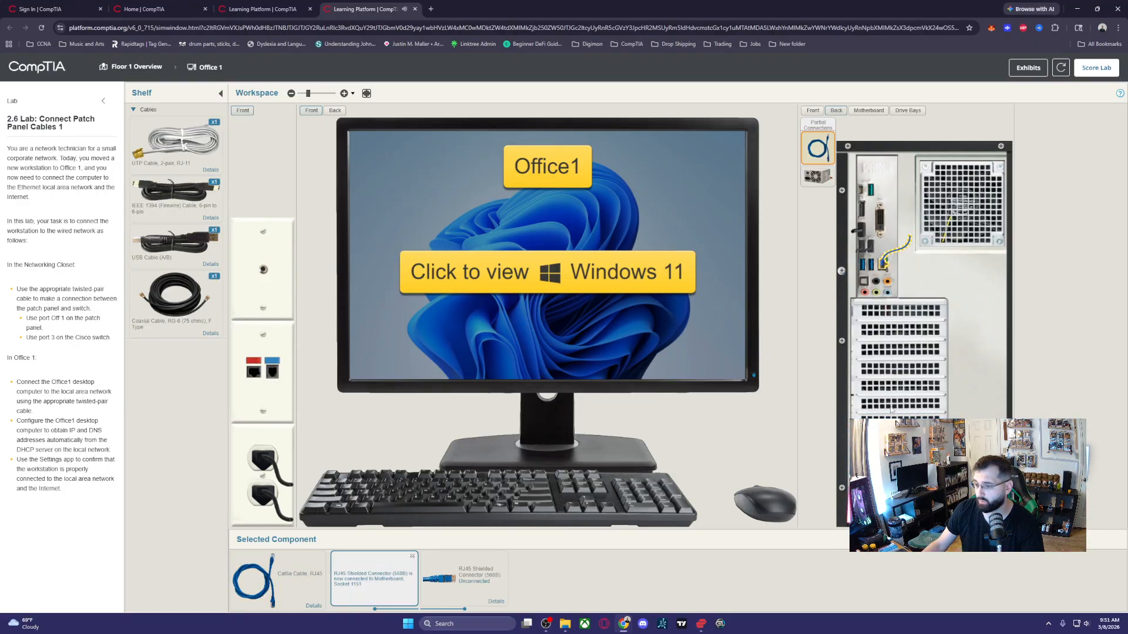
{"action": "left_click", "coordinate": [250, 372]}
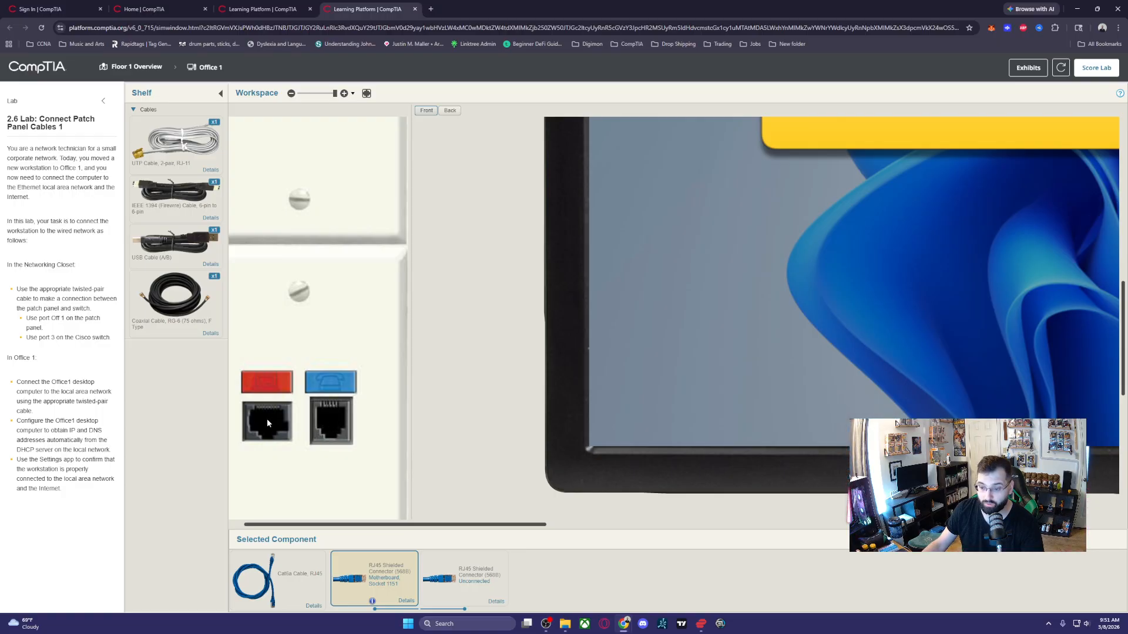
{"action": "left_click", "coordinate": [432, 565]}
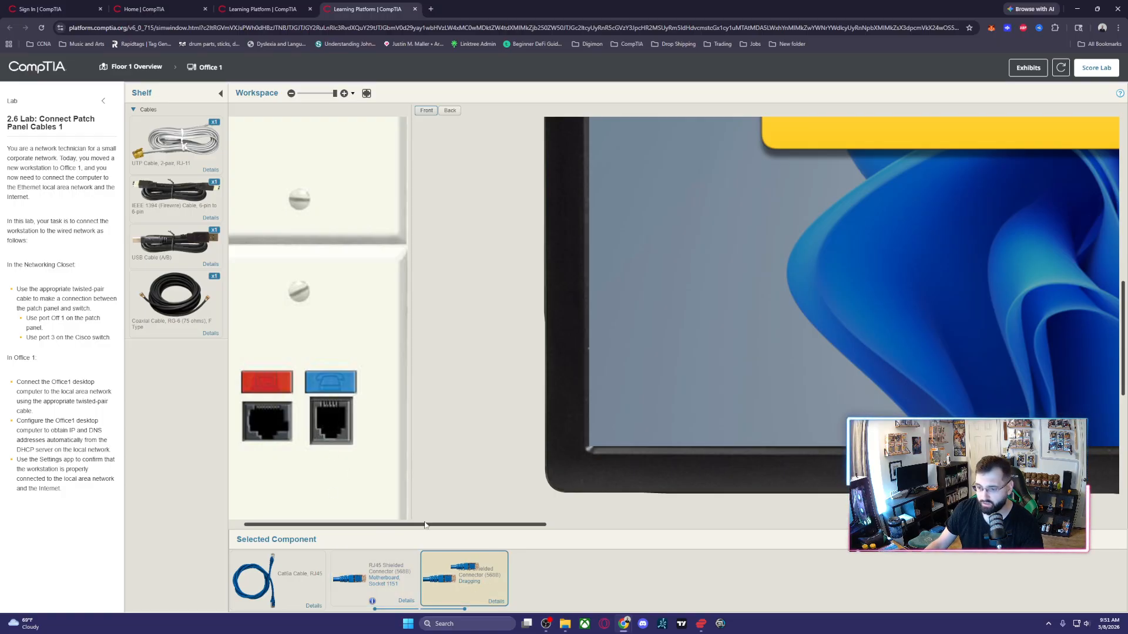
{"action": "left_click", "coordinate": [258, 423]}
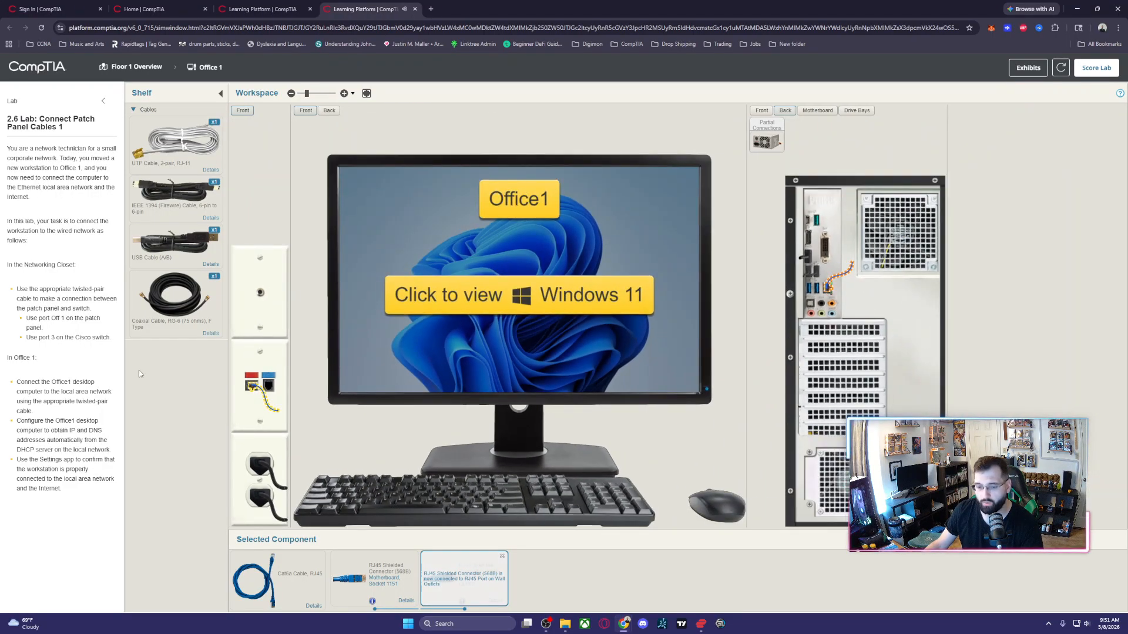
- Review the Office 1 cabling and DHCP tasks and open the Ethernet settings in Windows 11 on the Office1 workstation
{"action": "left_click_drag", "start_coordinate": [24, 382], "coordinate": [98, 411]}
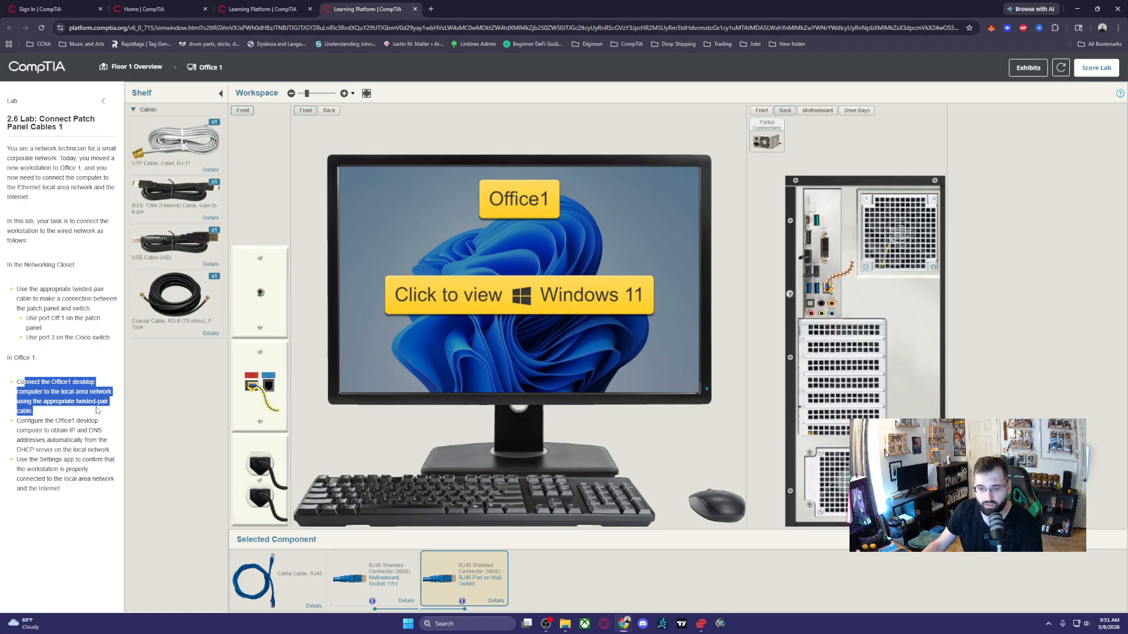
{"action": "key", "text": "ctrl+c"}
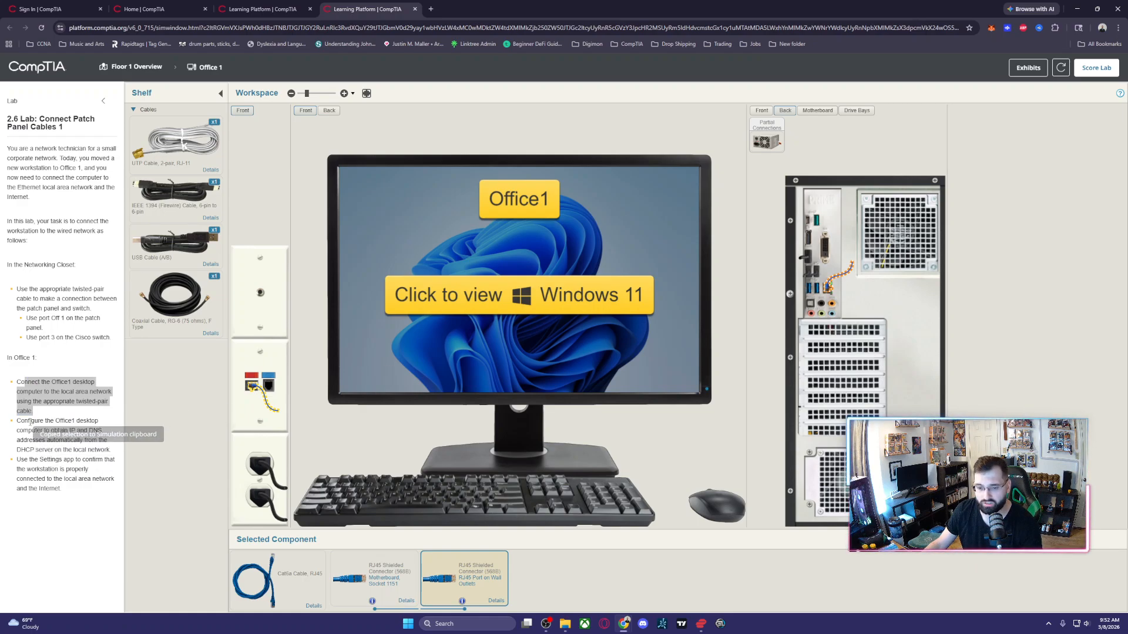
{"action": "left_click_drag", "start_coordinate": [30, 421], "coordinate": [96, 450]}
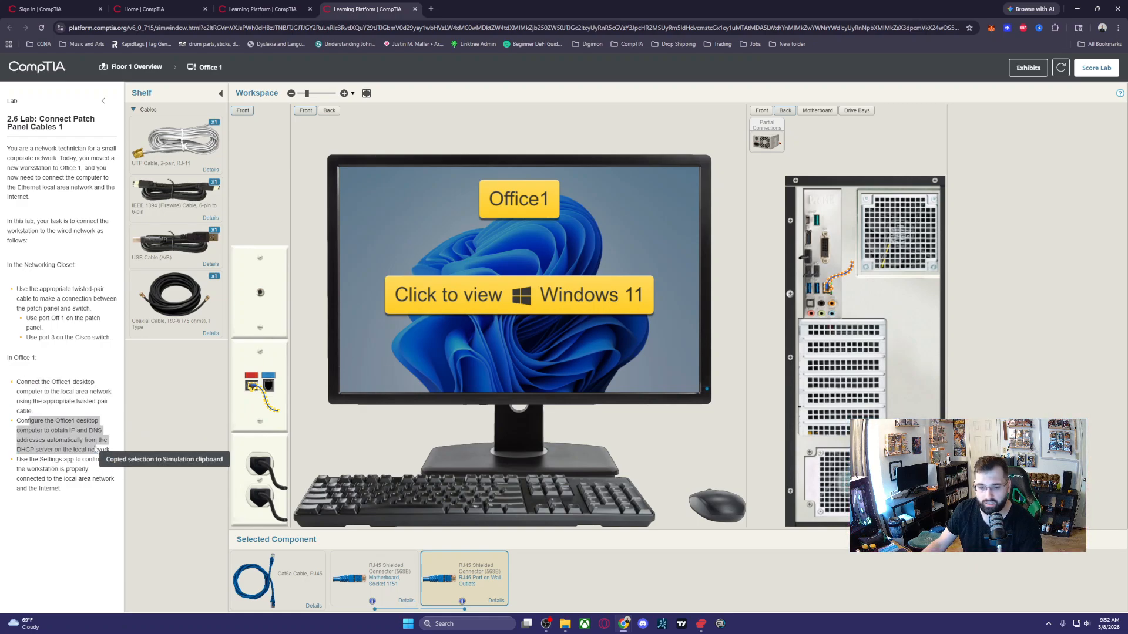
{"action": "left_click_drag", "start_coordinate": [17, 440], "coordinate": [96, 444]}
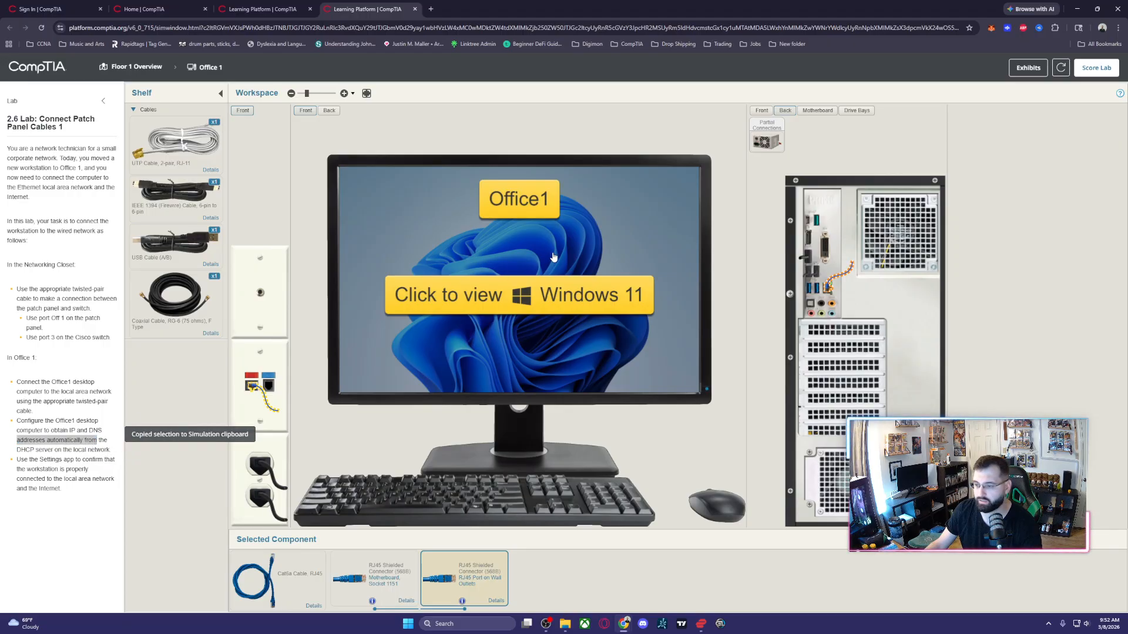
{"action": "left_click", "coordinate": [545, 296]}
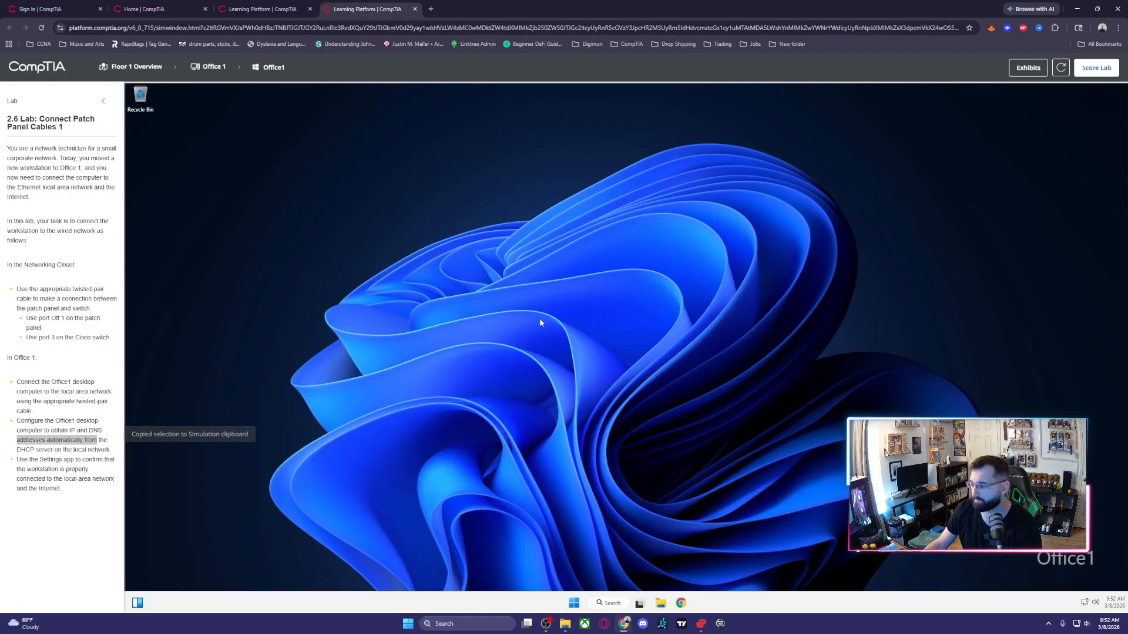
{"action": "left_click", "coordinate": [1084, 603]}
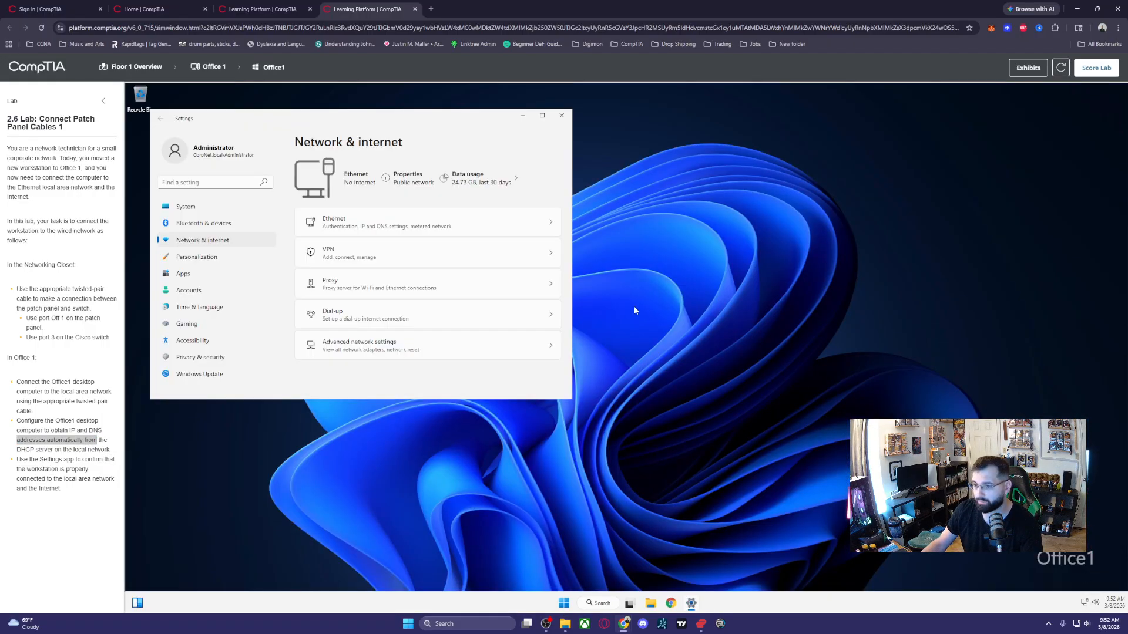
{"action": "left_click", "coordinate": [328, 221]}
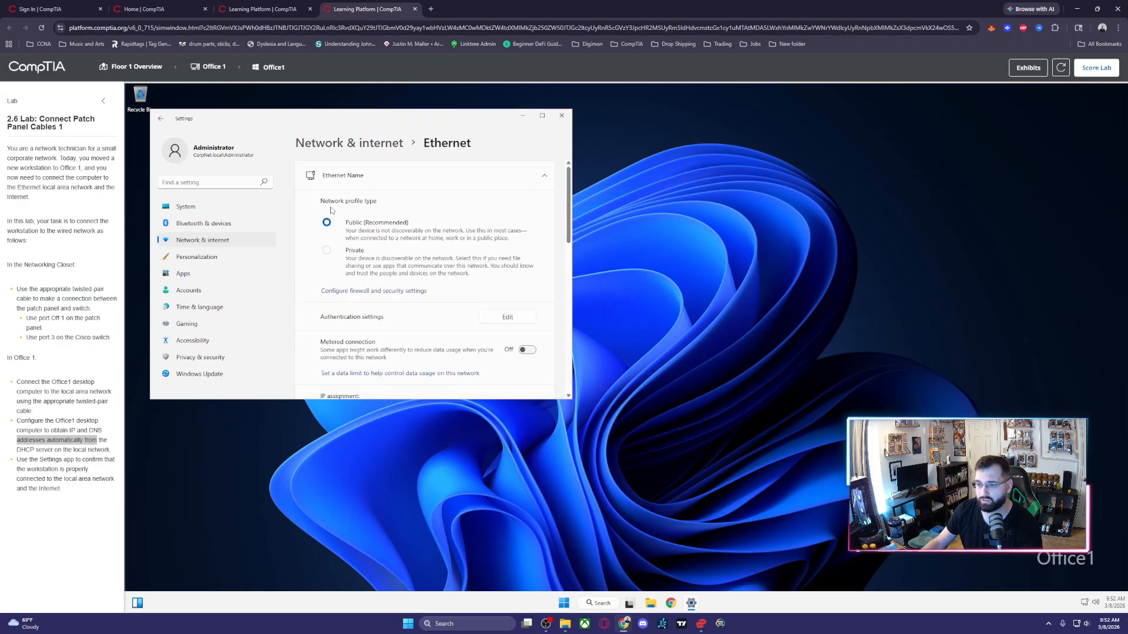
- Set the Ethernet connection's IP assignment to Automatic (DHCP), save it, and close Settings
{"action": "scroll", "coordinate": [389, 262], "scroll_direction": "down", "scroll_amount": 5}
{"action": "scroll", "coordinate": [324, 254], "scroll_direction": "up", "scroll_amount": 2}
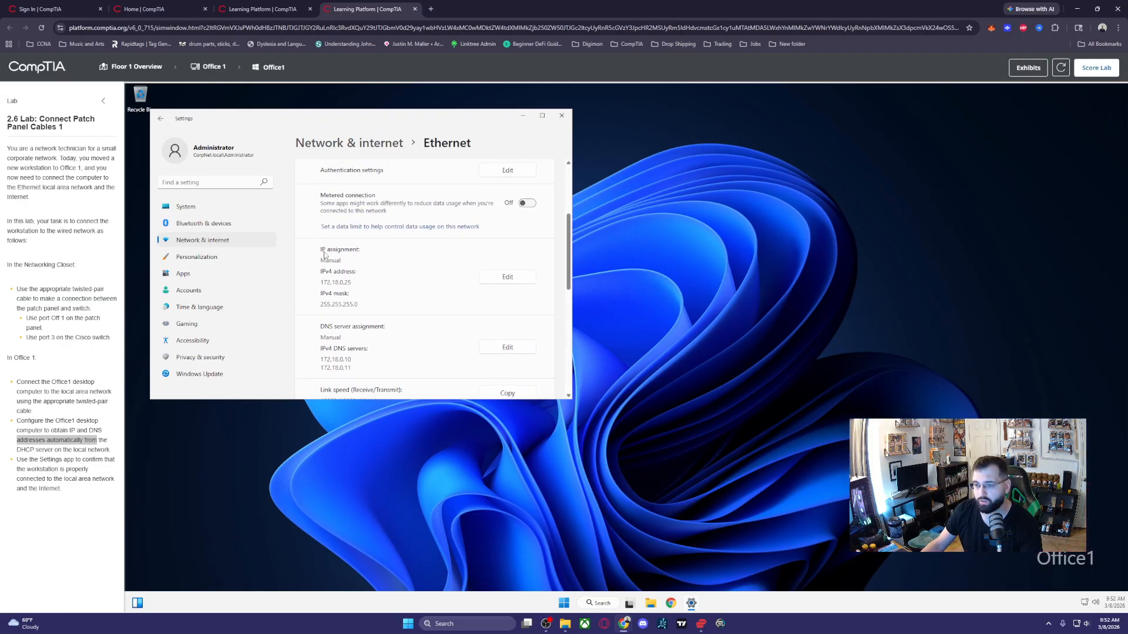
{"action": "left_click", "coordinate": [507, 280]}
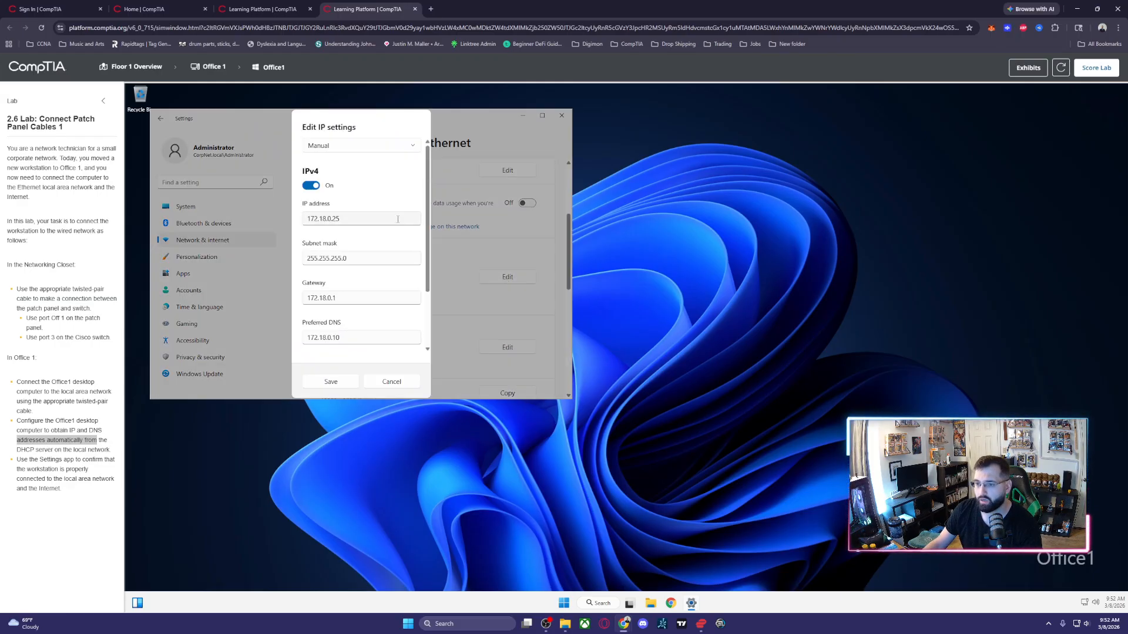
{"action": "left_click", "coordinate": [354, 146]}
{"action": "left_click", "coordinate": [353, 158]}
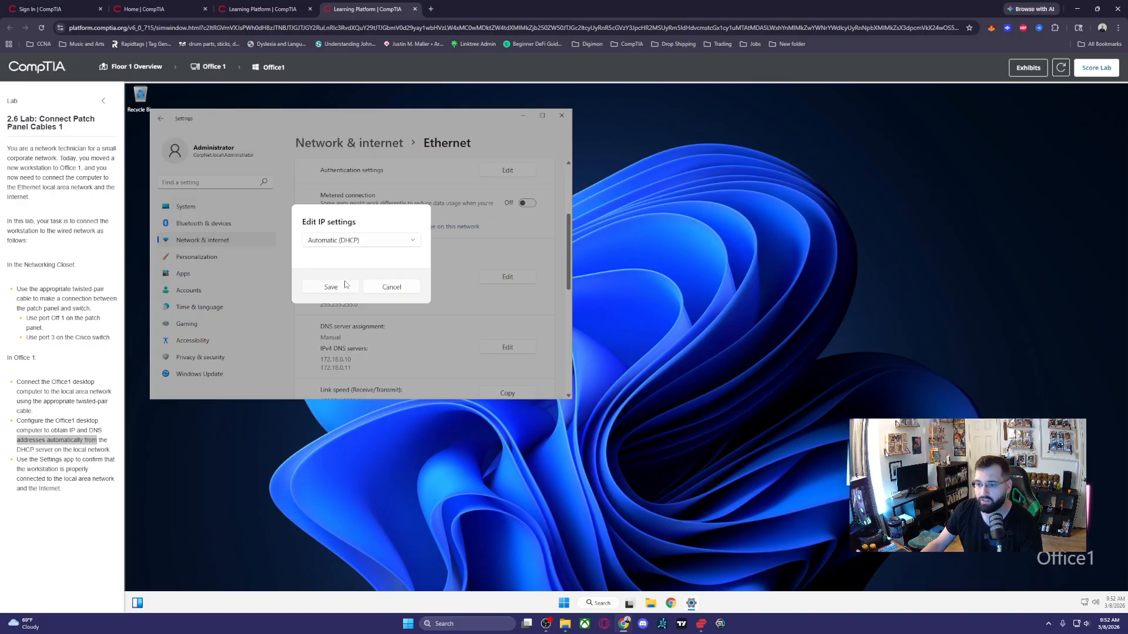
{"action": "left_click", "coordinate": [341, 288]}
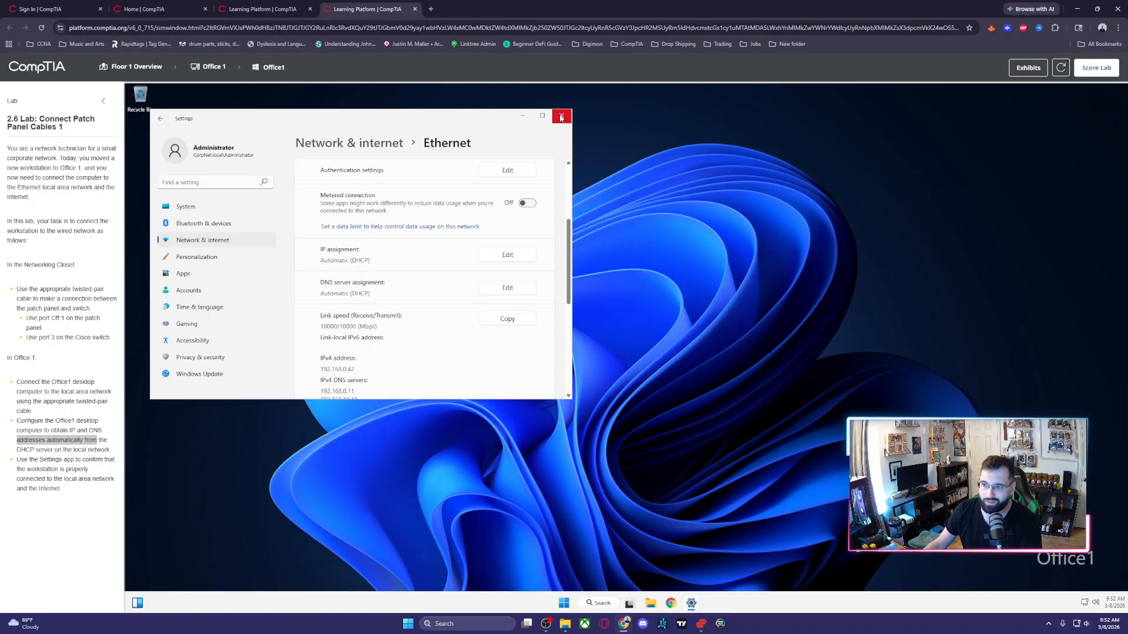
{"action": "left_click", "coordinate": [562, 116]}
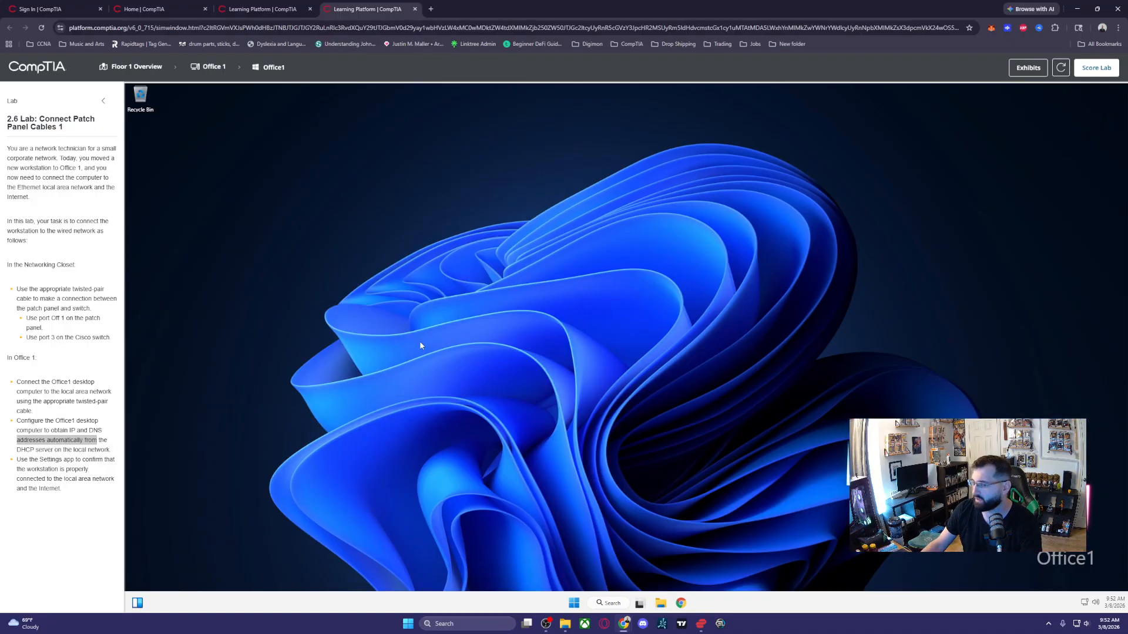
- Review the connection confirmation task and check the workstation's network status and Ethernet address details in the Settings app
{"action": "left_click", "coordinate": [53, 468]}
{"action": "left_click_drag", "start_coordinate": [40, 461], "coordinate": [94, 499]}
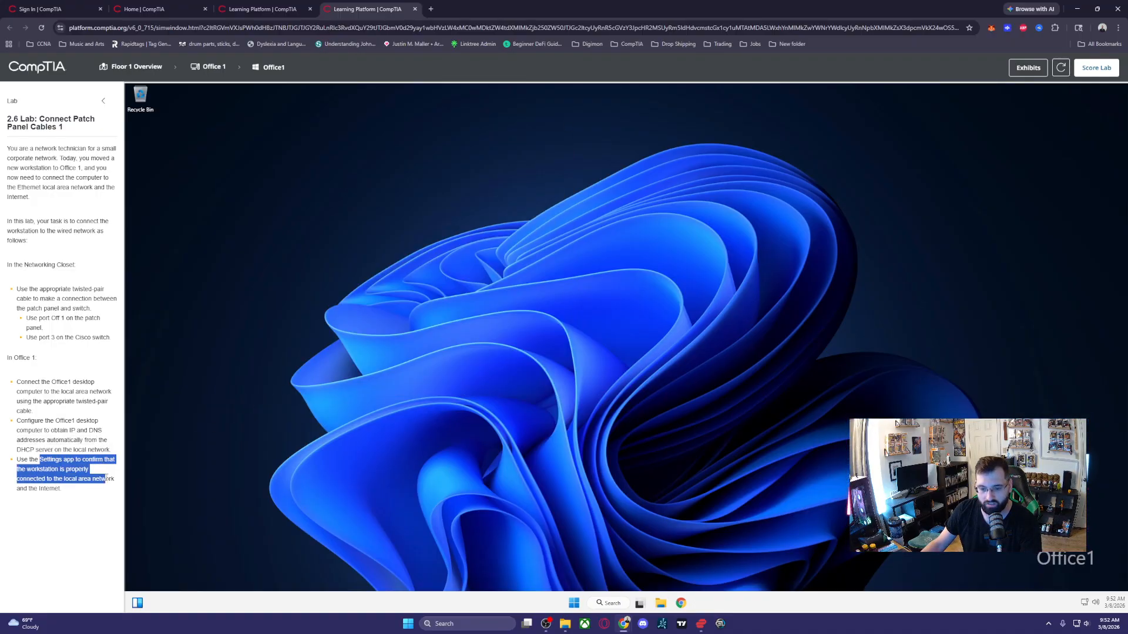
{"action": "key", "text": "ctrl+c"}
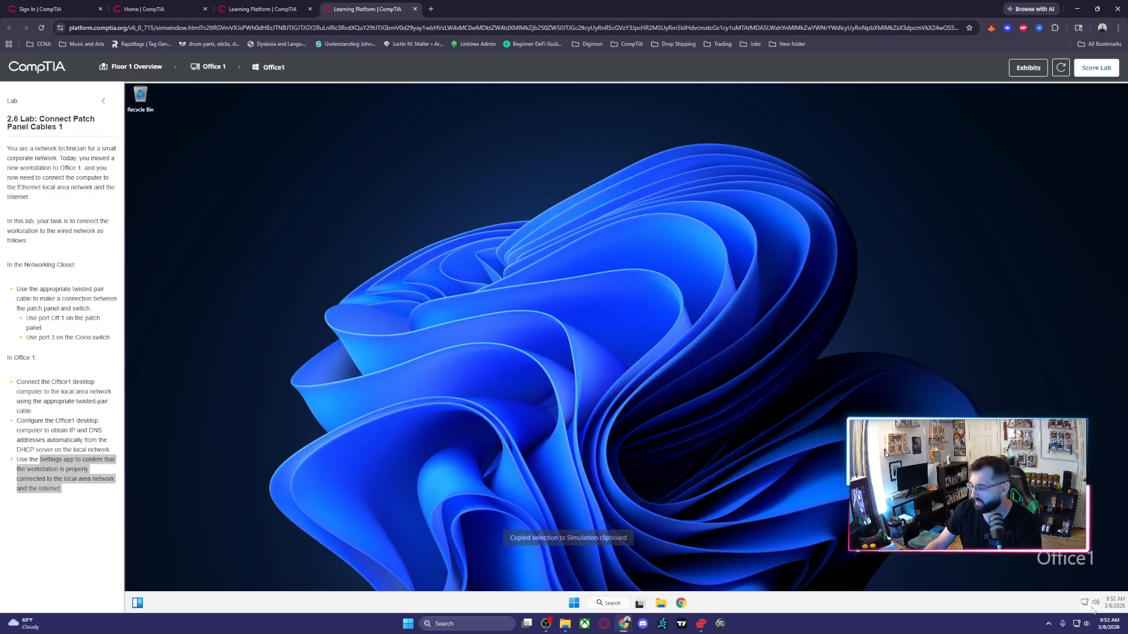
{"action": "right_click", "coordinate": [1085, 602]}
{"action": "left_click", "coordinate": [1079, 580]}
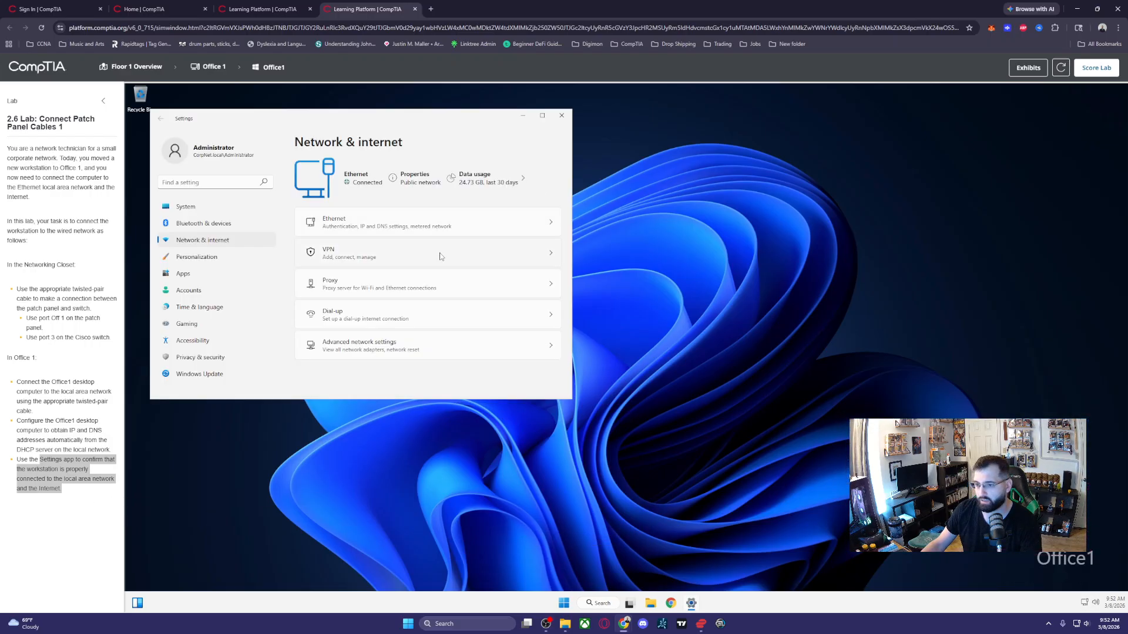
{"action": "left_click", "coordinate": [406, 231]}
{"action": "scroll", "coordinate": [347, 241], "scroll_direction": "down", "scroll_amount": 10}
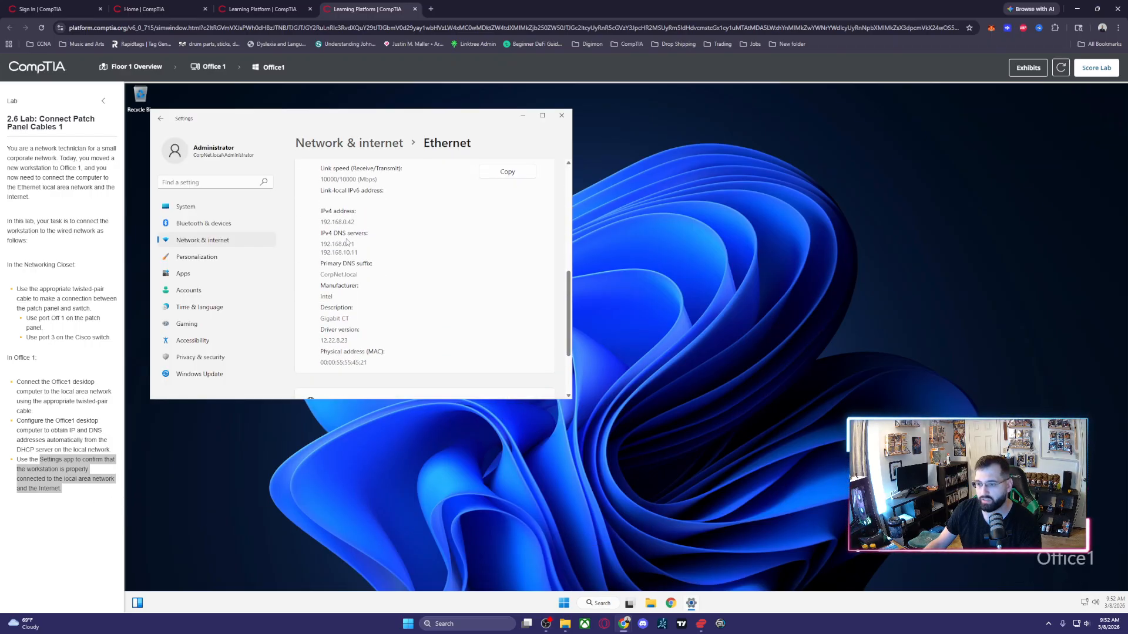
{"action": "left_click", "coordinate": [561, 116]}
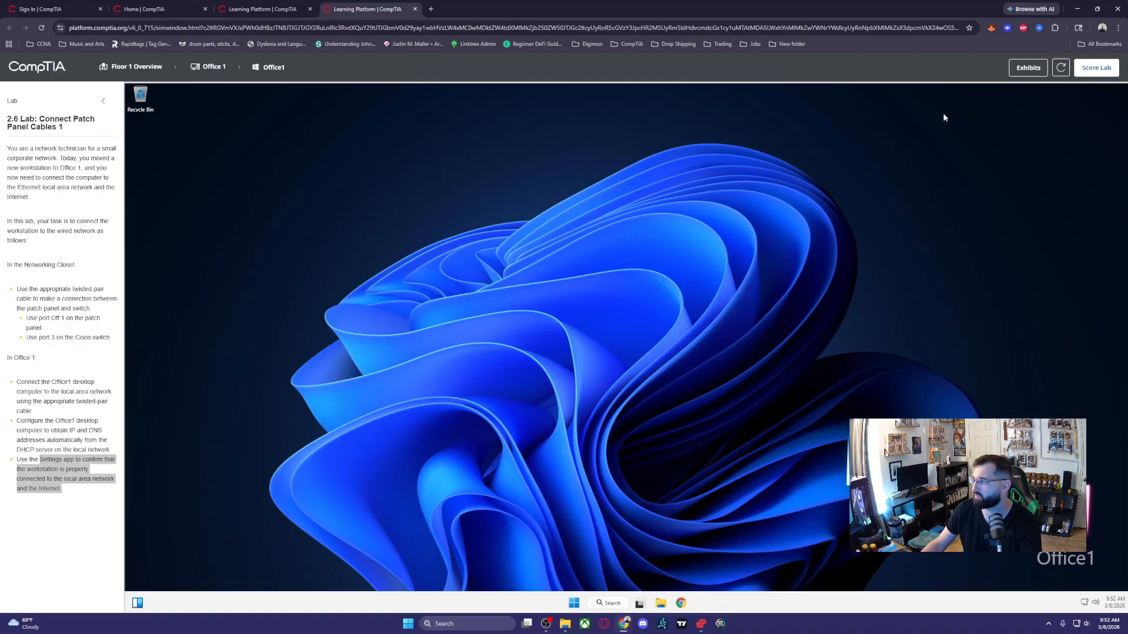
- Submit the lab for scoring and confirm the submission
{"action": "left_click", "coordinate": [1096, 67]}
{"action": "left_click", "coordinate": [594, 368]}
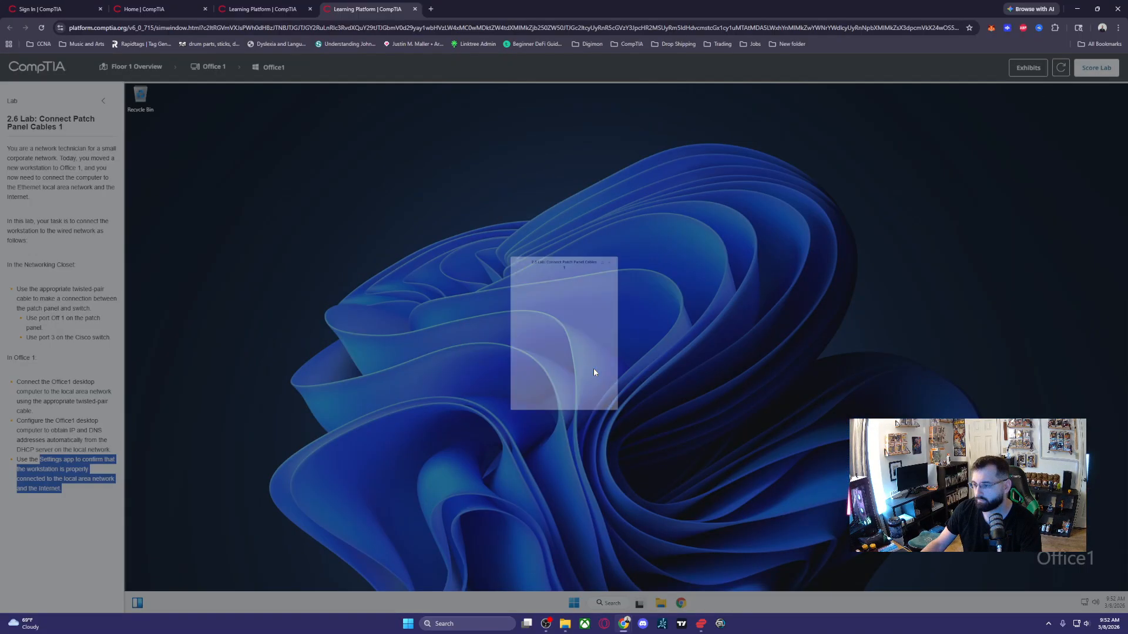